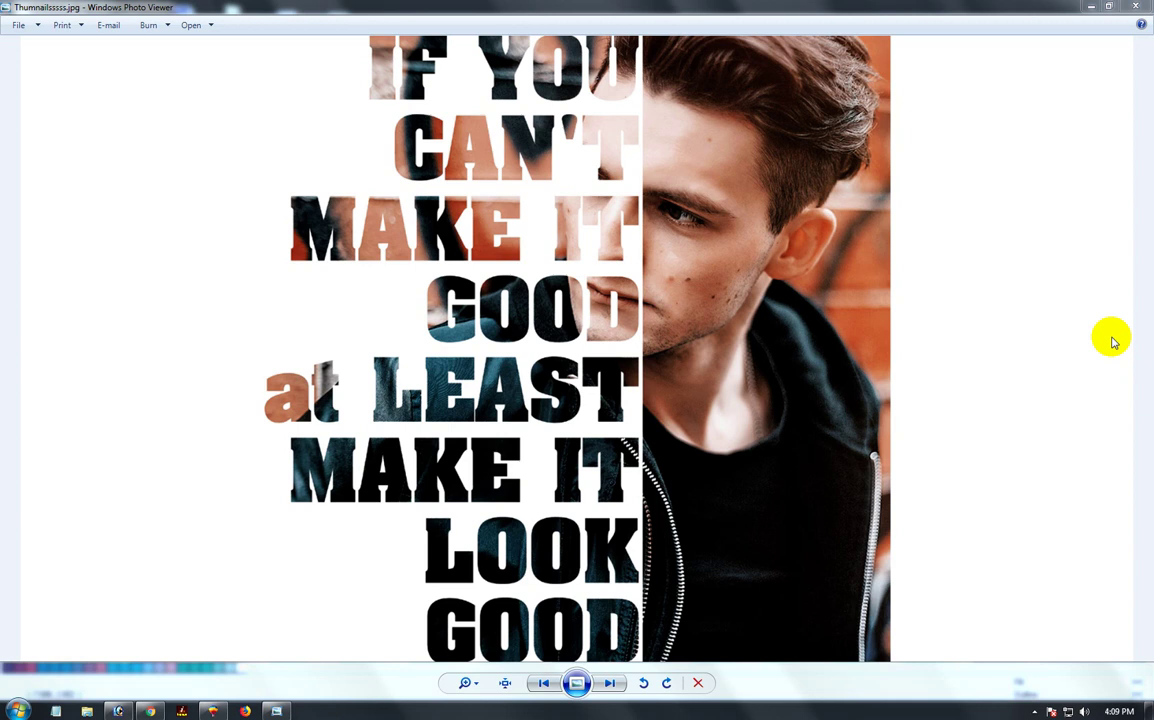
Bring the YouTube channel page in Chrome in front of the finished thumbnail
click(148, 710)
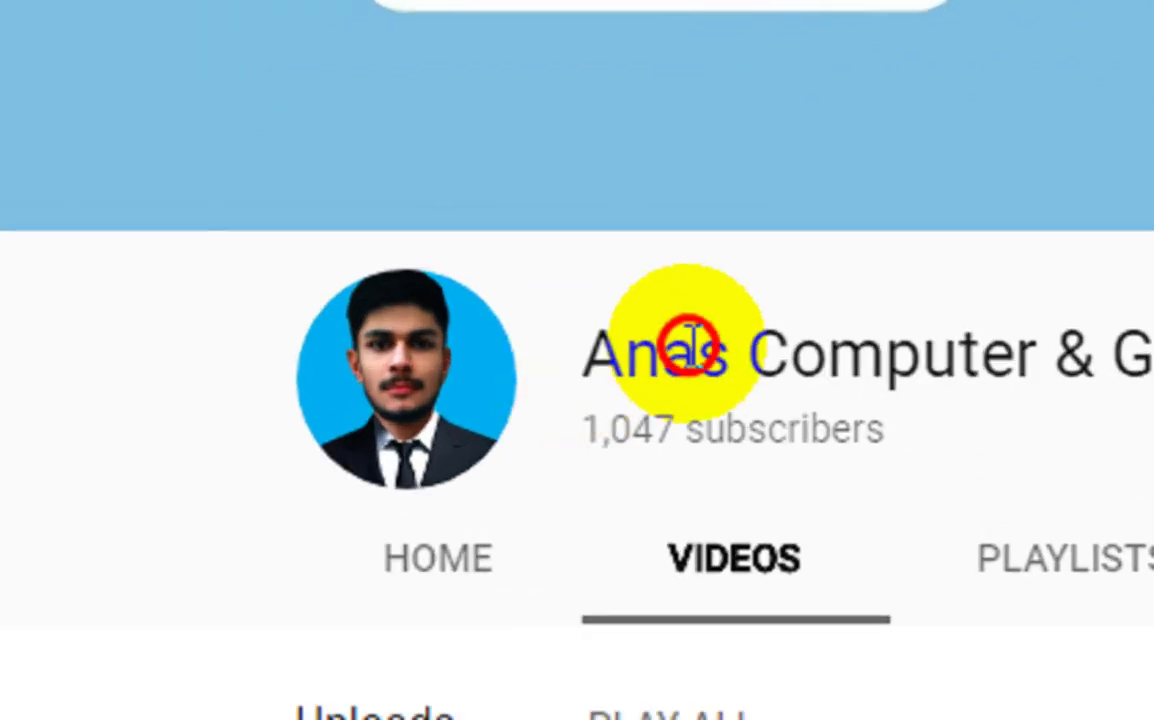
Search YouTube for the channel by name and browse its uploaded videos
drag(644, 428, 1077, 353)
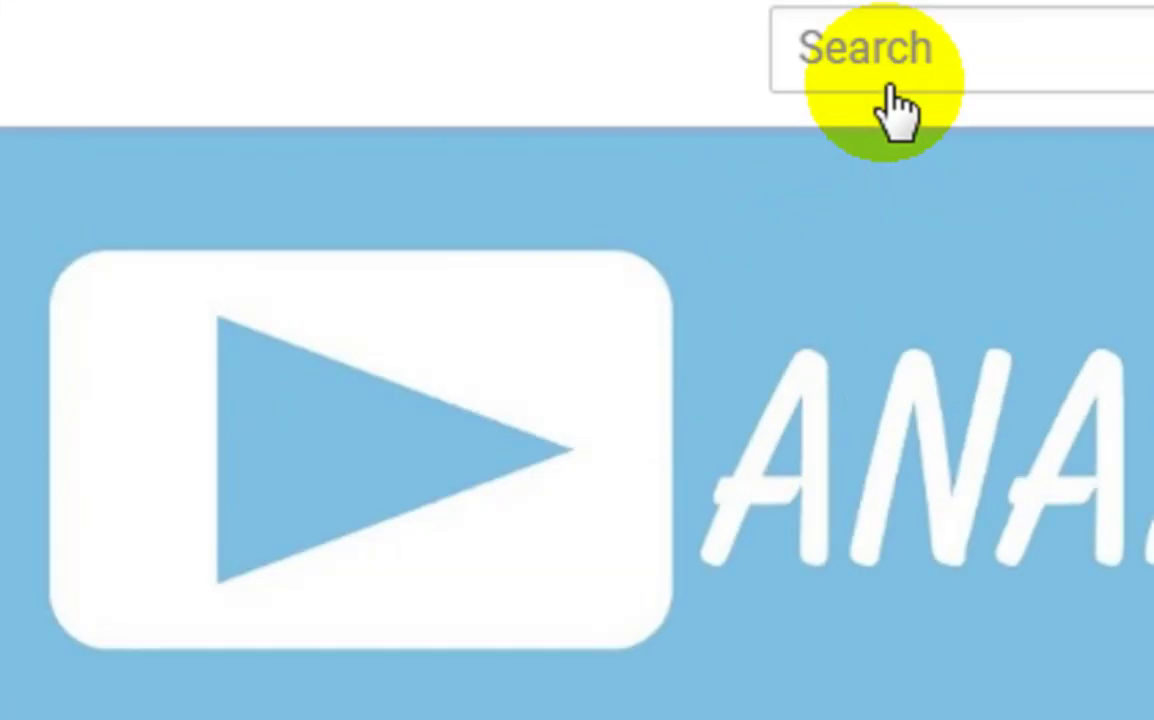
click(914, 149)
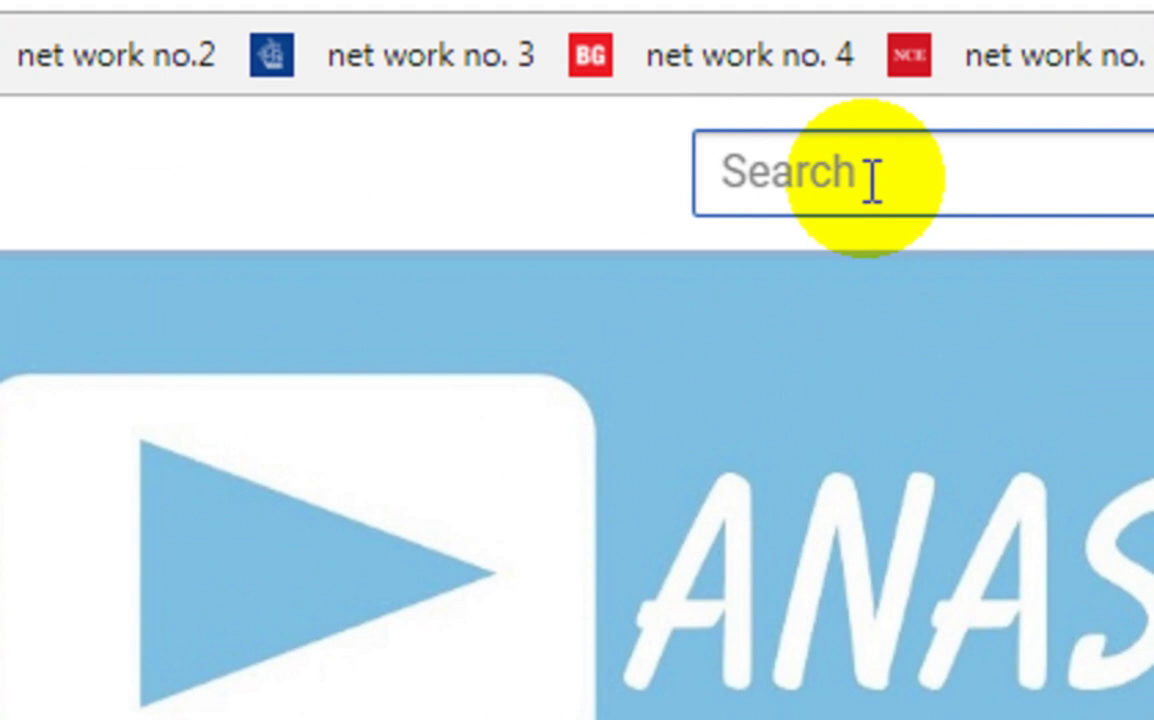
text(anas comp)
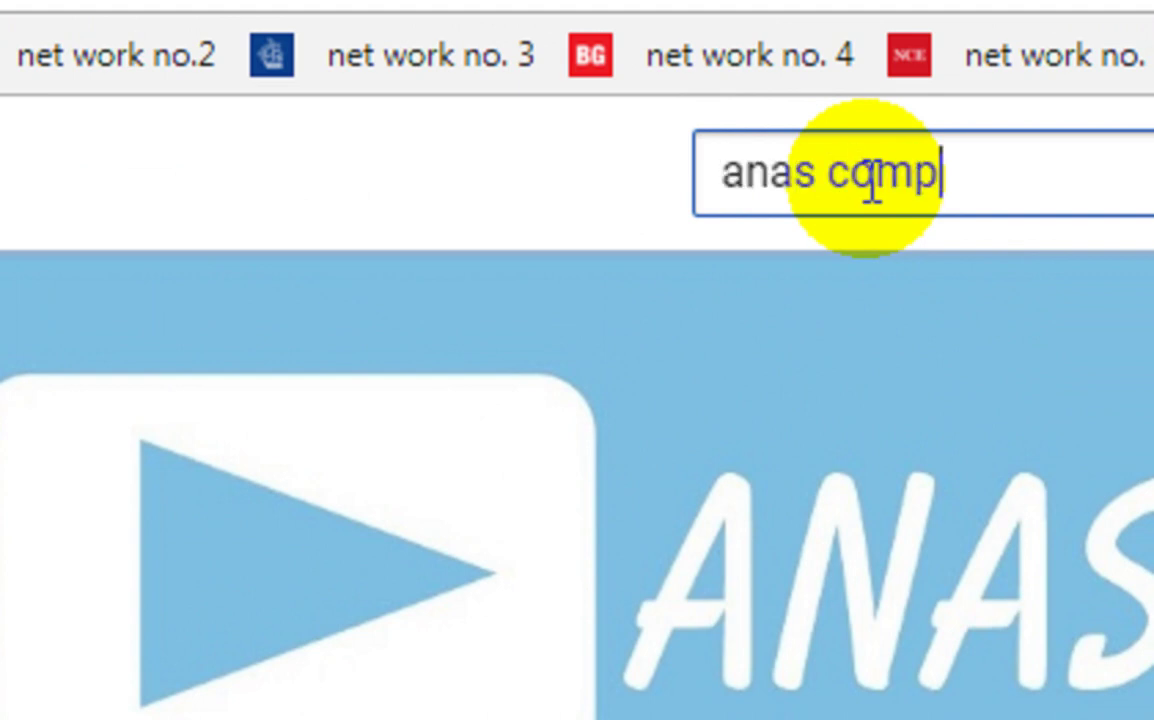
text(uter and grap)
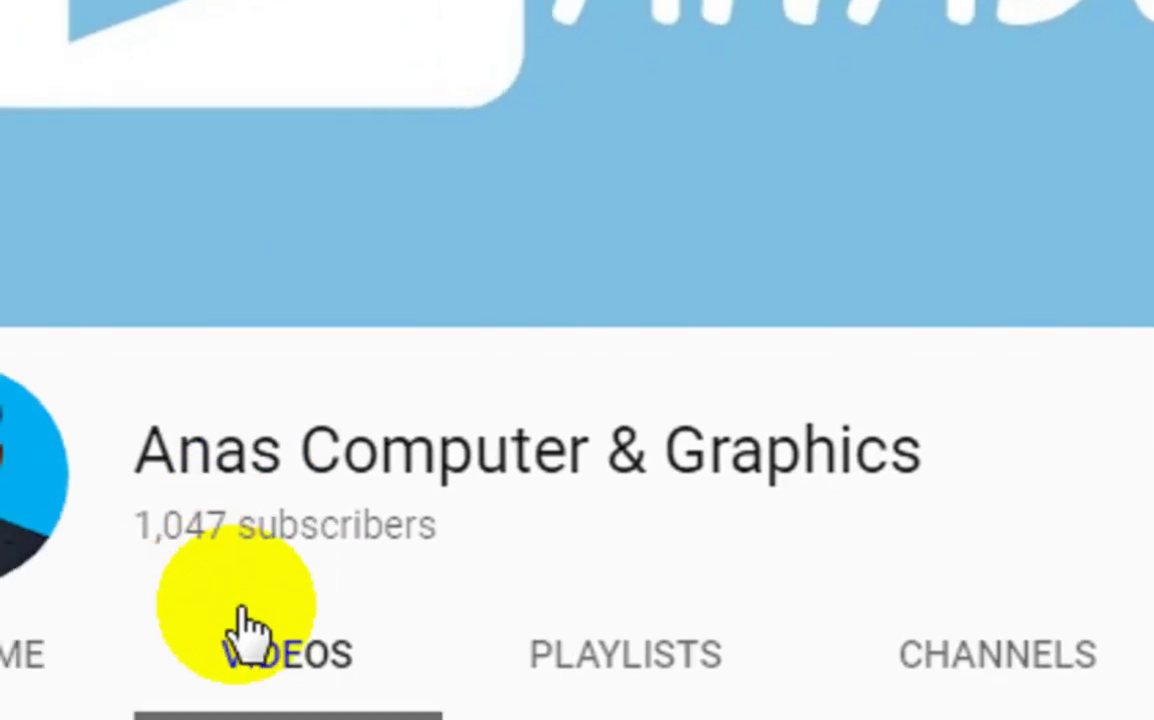
click(292, 600)
click(292, 600)
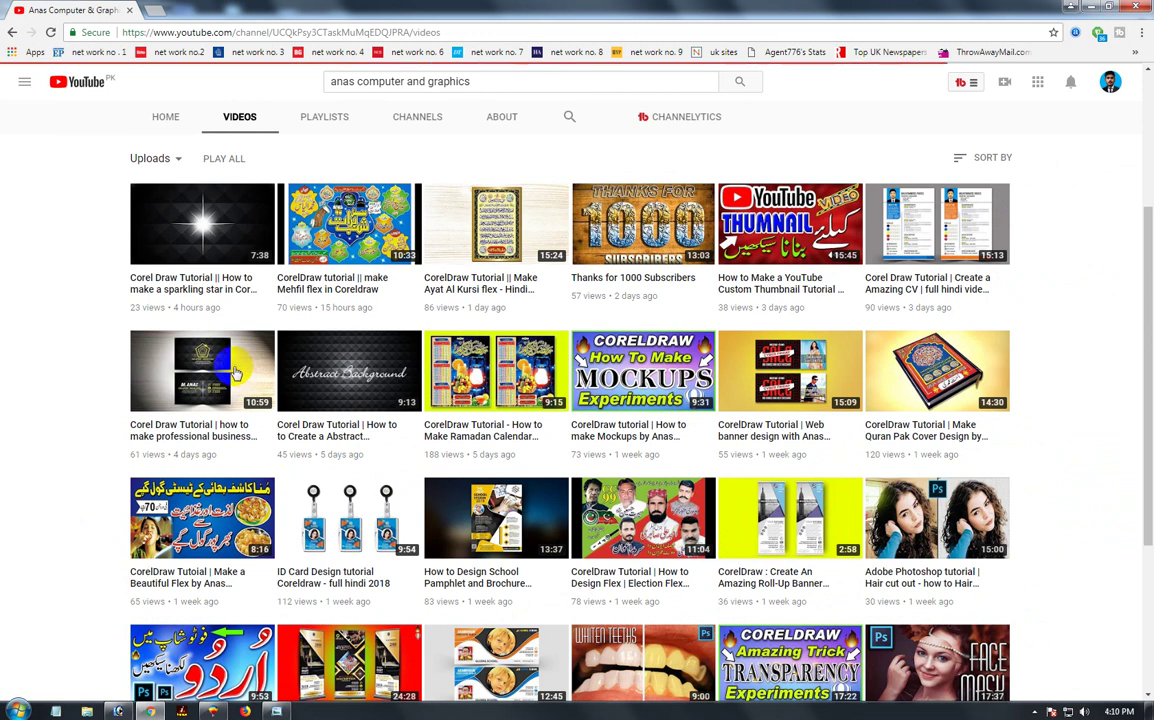
mouse_move(202, 370)
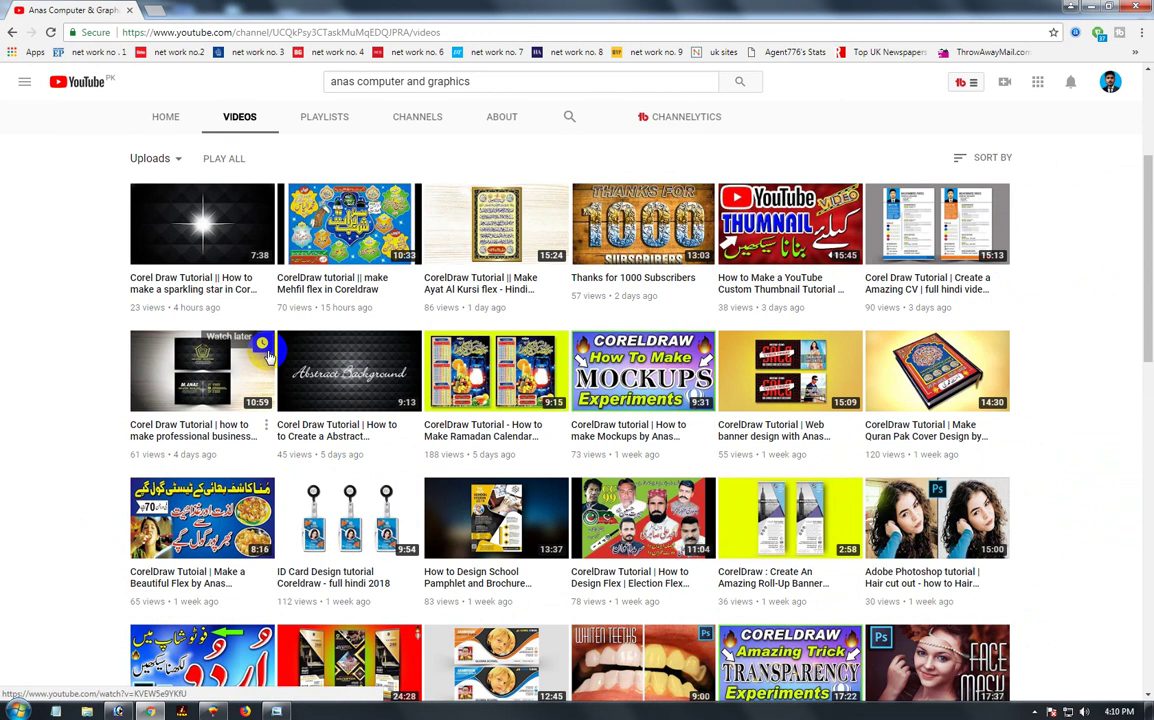
scroll(445, 318, up, 3)
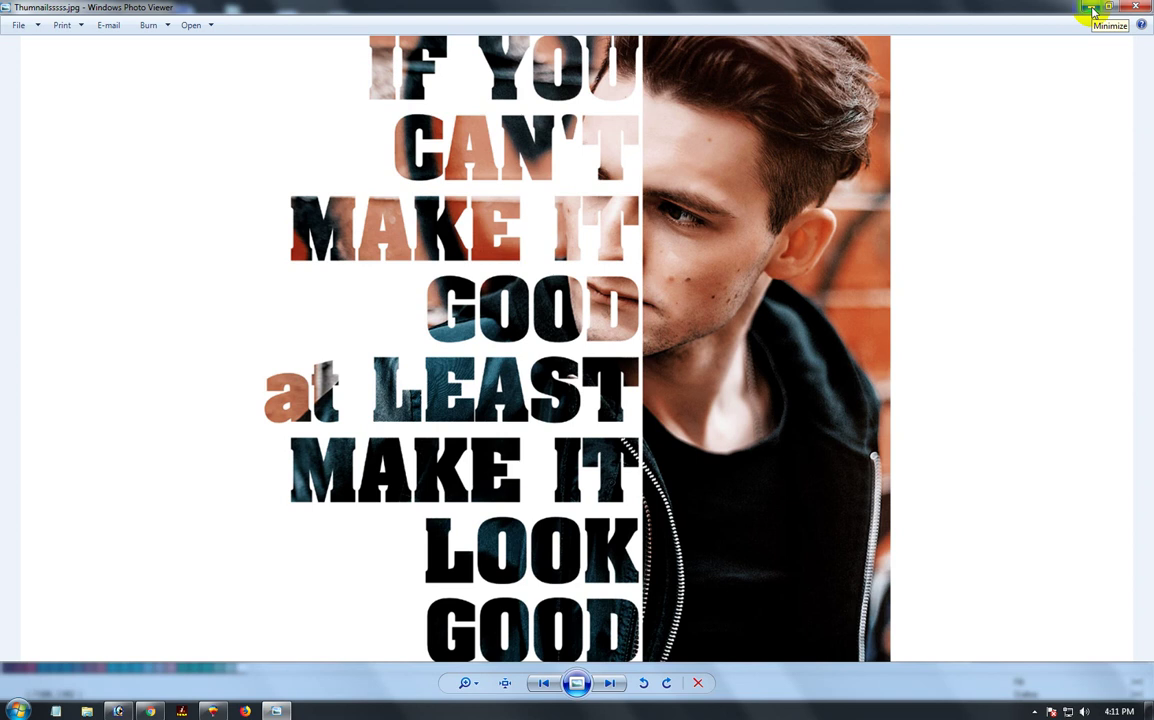
Switch to the CorelDRAW drawing holding the photo and the quote text
click(215, 709)
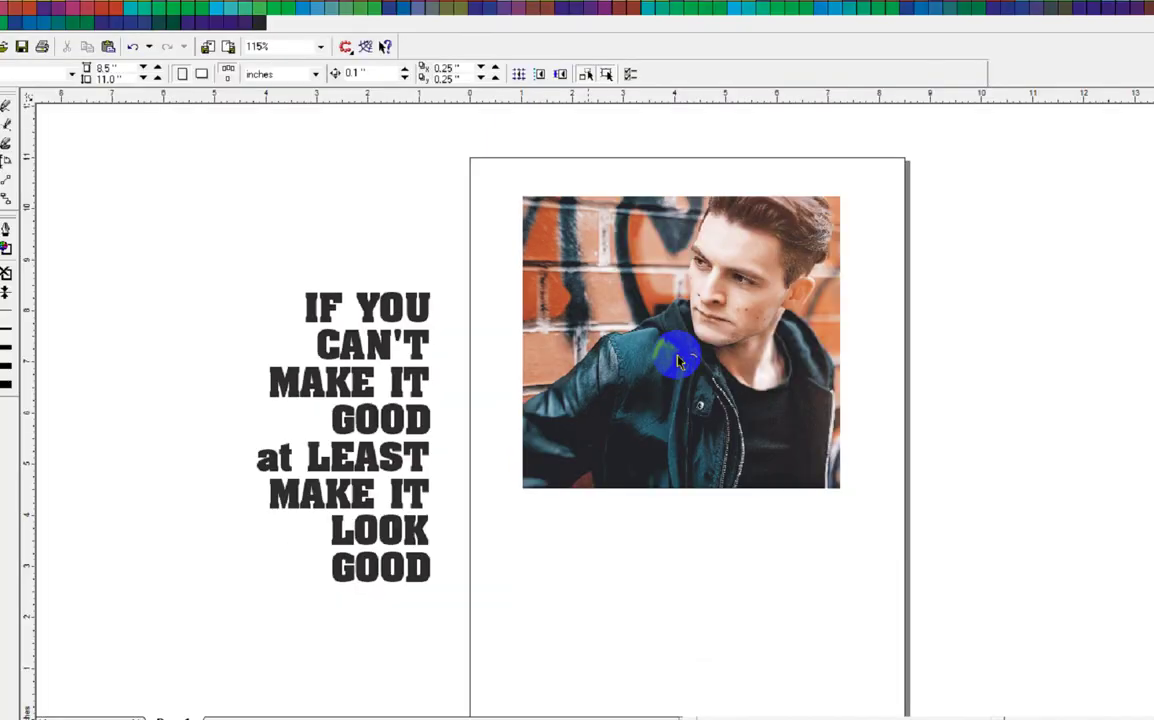
Zoom out to the whole page, then zoom in close on the quote text block
click(465, 305)
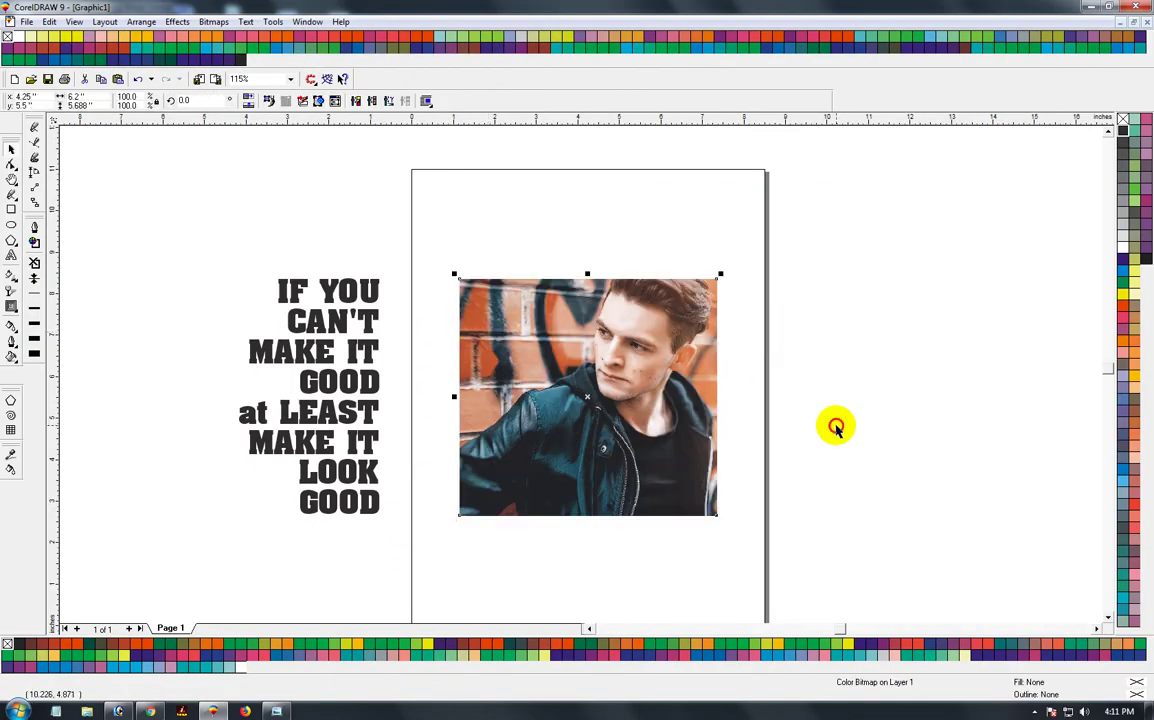
click(836, 428)
key(F3)
key(F3)
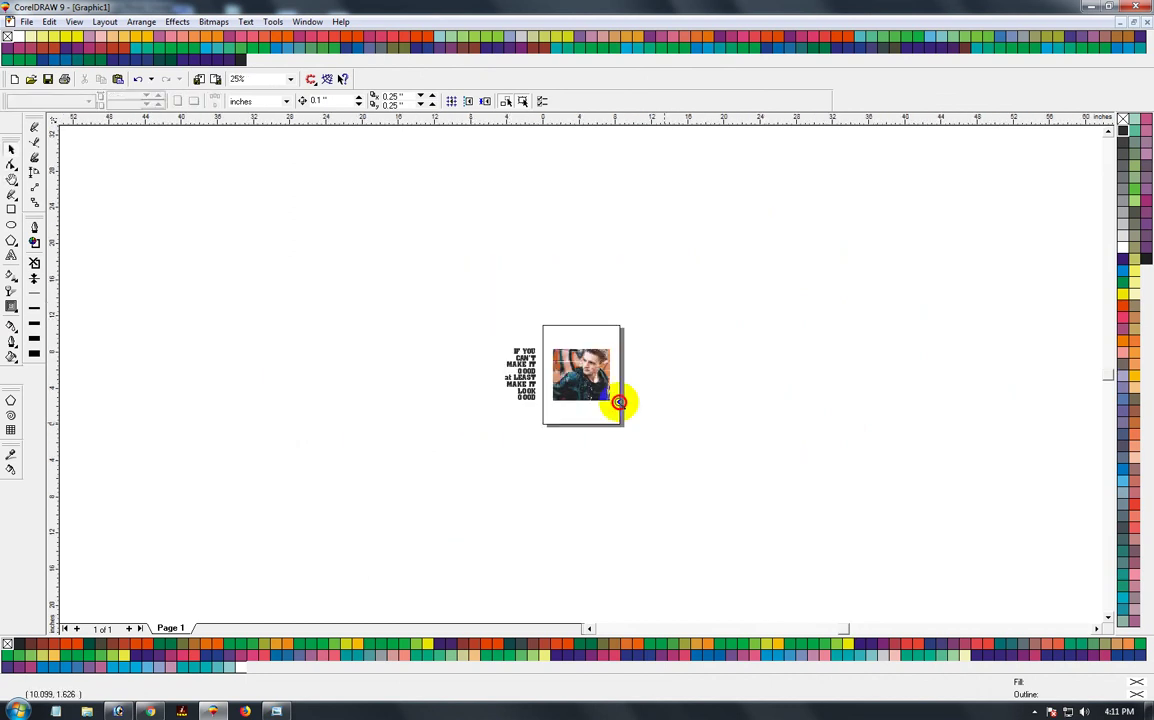
drag(619, 402, 466, 327)
mouse_move(757, 536)
mouse_down()
mouse_move(298, 245)
mouse_move(800, 553)
mouse_up()
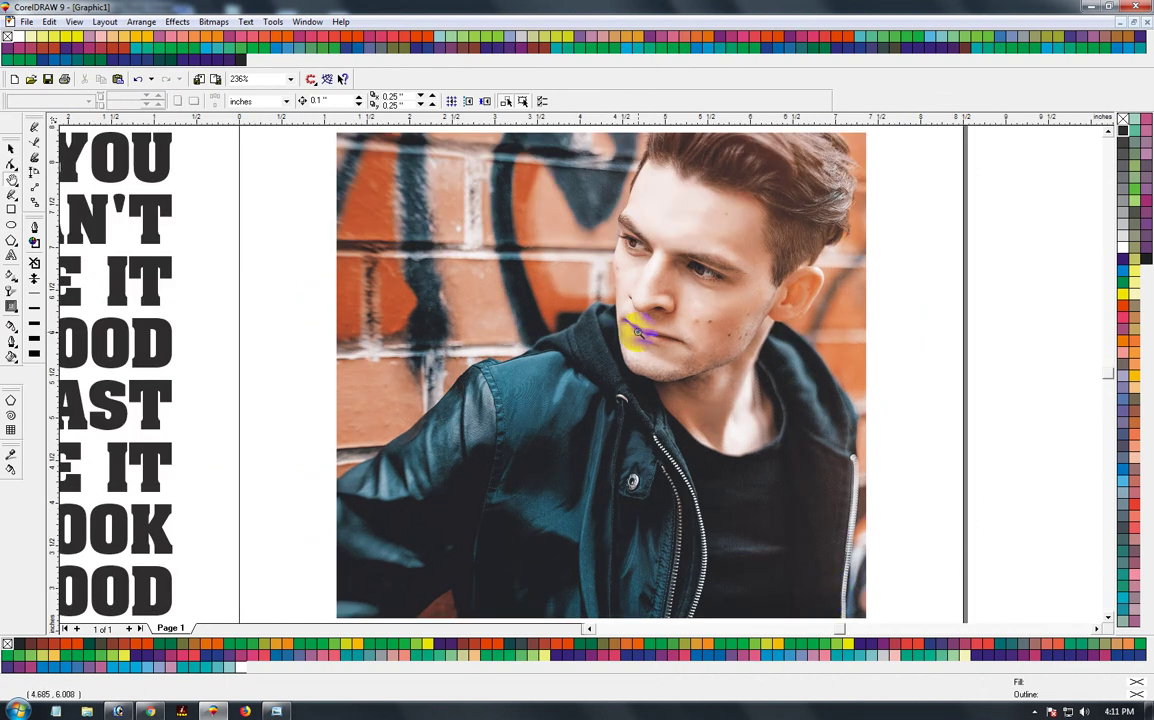
right_click(637, 331)
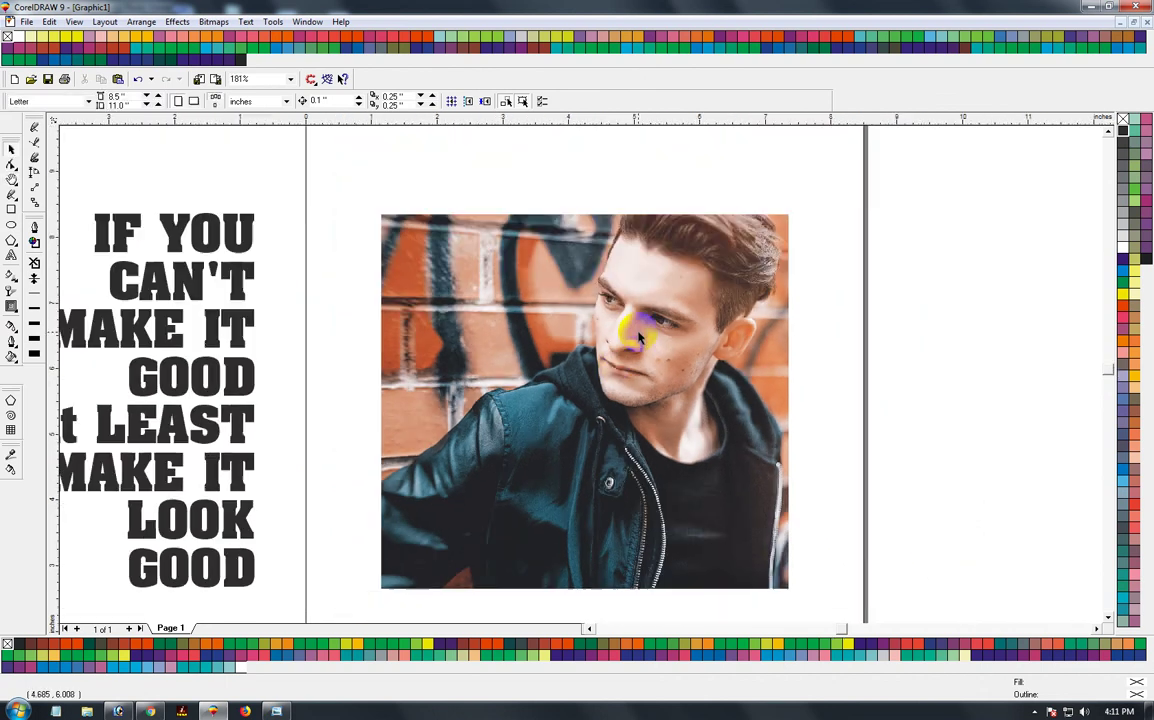
right_click(152, 260)
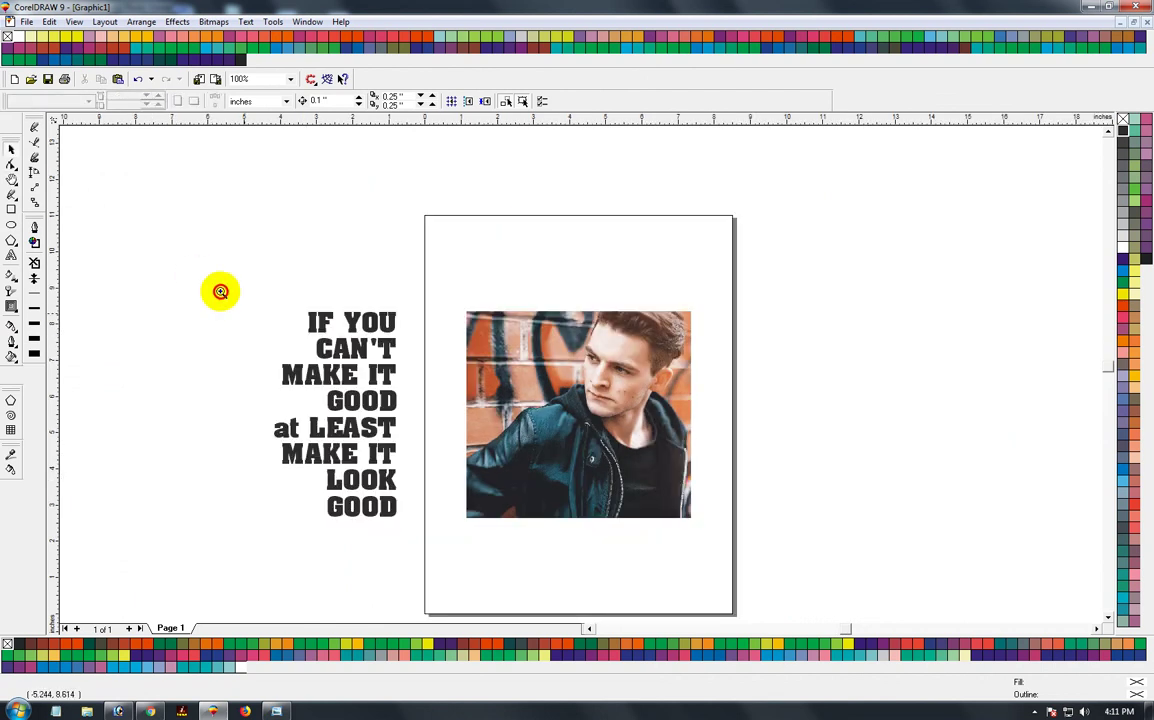
drag(193, 270, 446, 545)
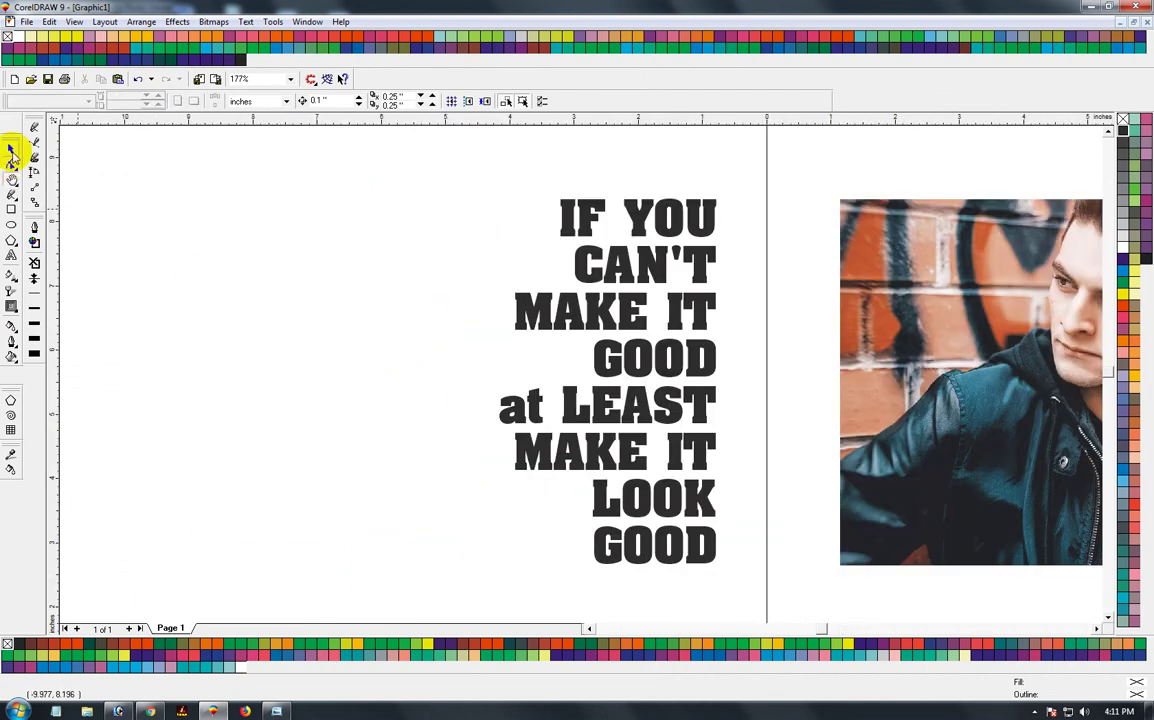
Ungroup the quote and inspect the IF YOU line's Acklin font
click(11, 149)
click(640, 218)
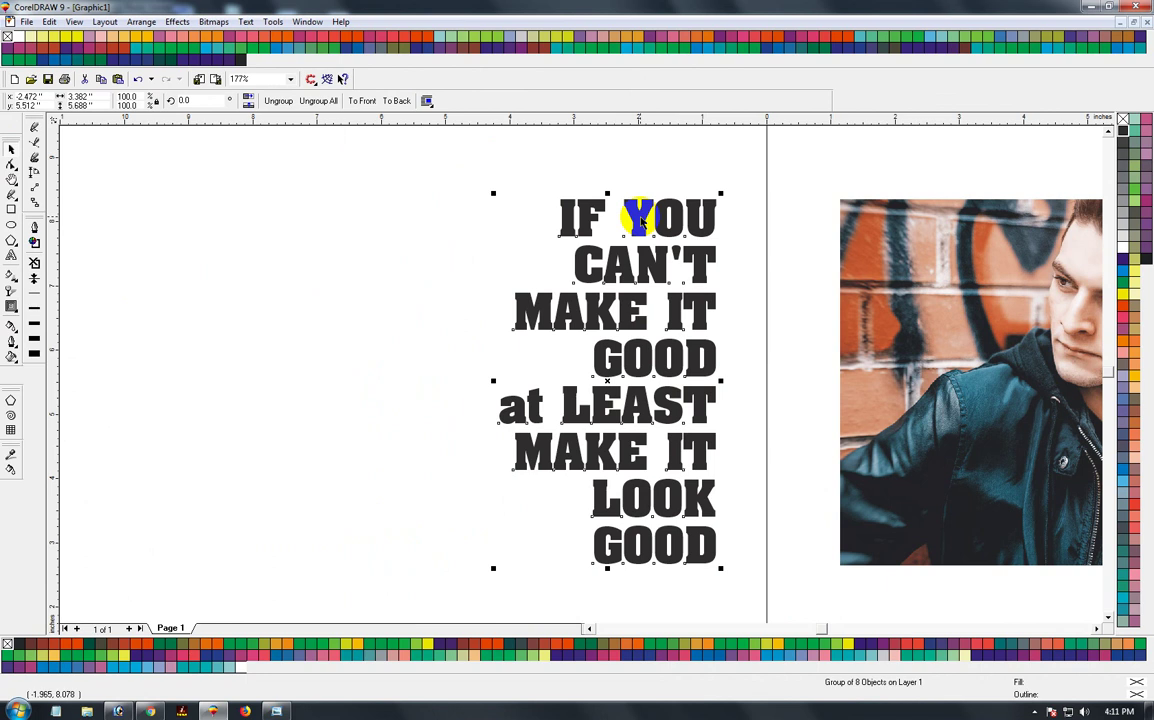
click(318, 101)
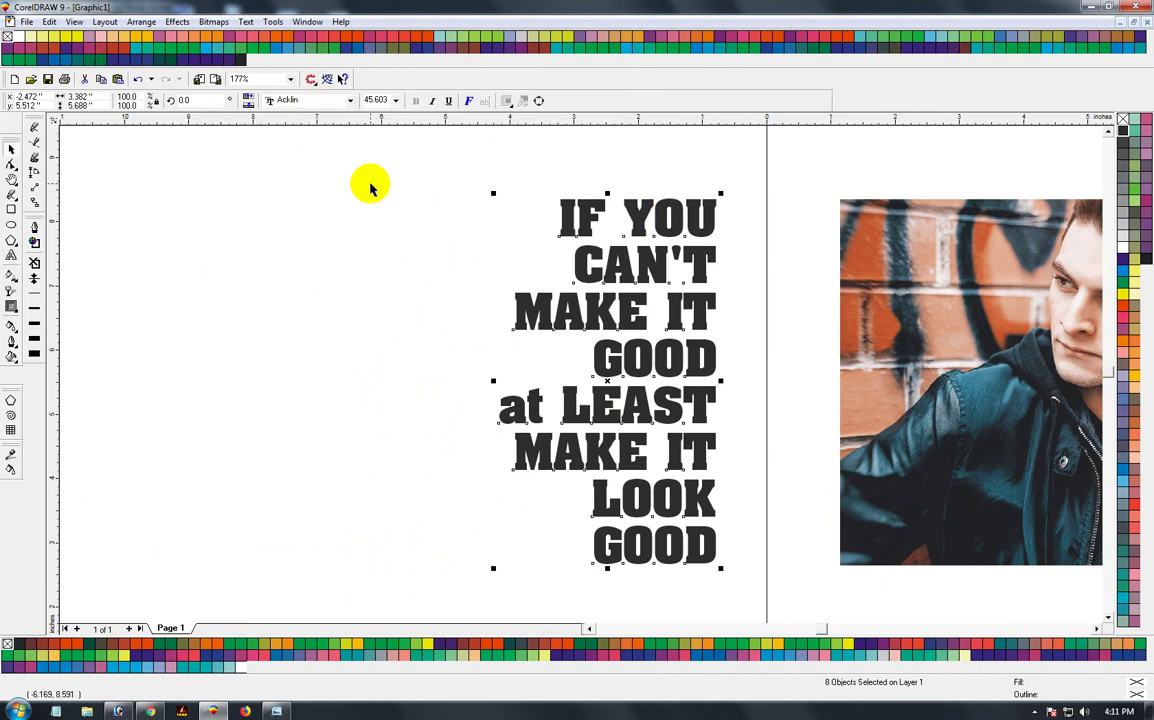
click(420, 210)
click(640, 220)
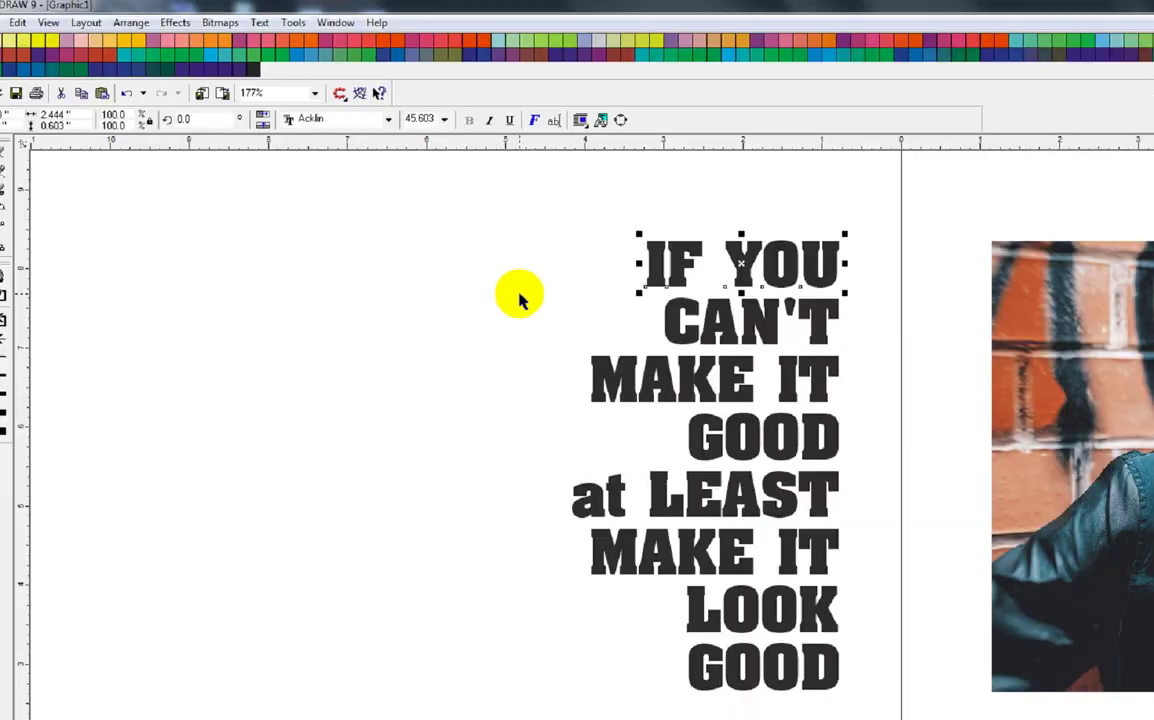
Reselect all eight quote lines, regroup them, and zoom out to the whole page
mouse_move(376, 178)
mouse_down()
mouse_move(661, 453)
mouse_move(742, 569)
mouse_up()
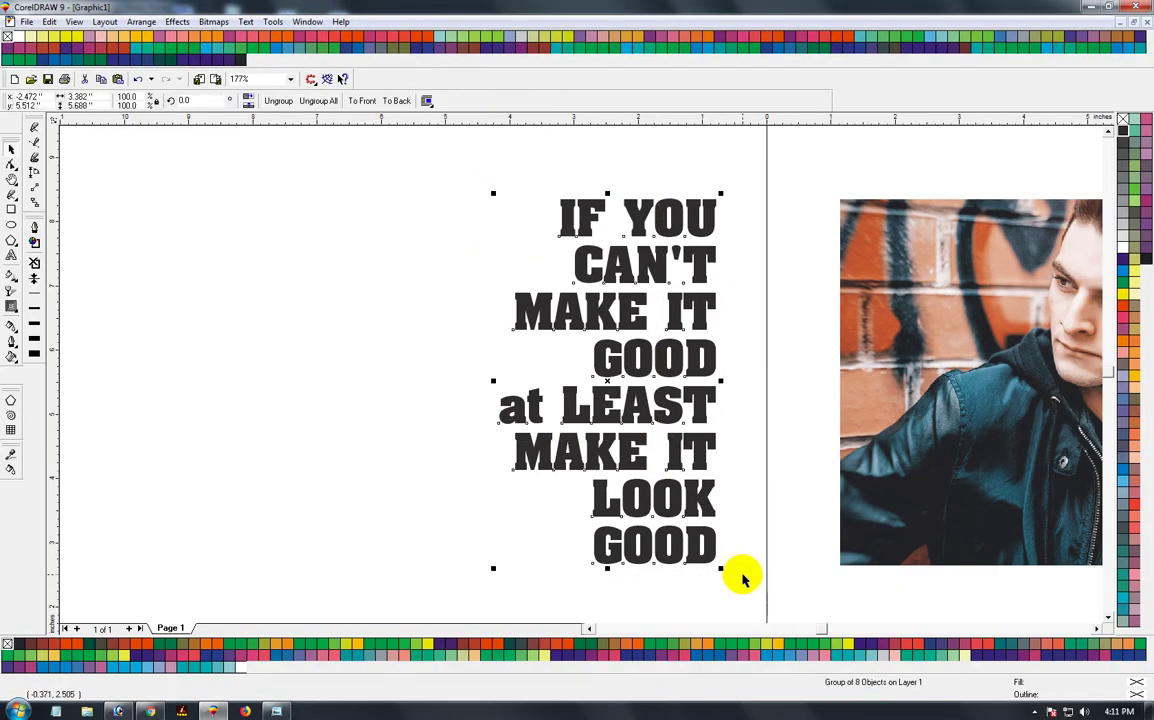
key(Delete)
key(ctrl+z)
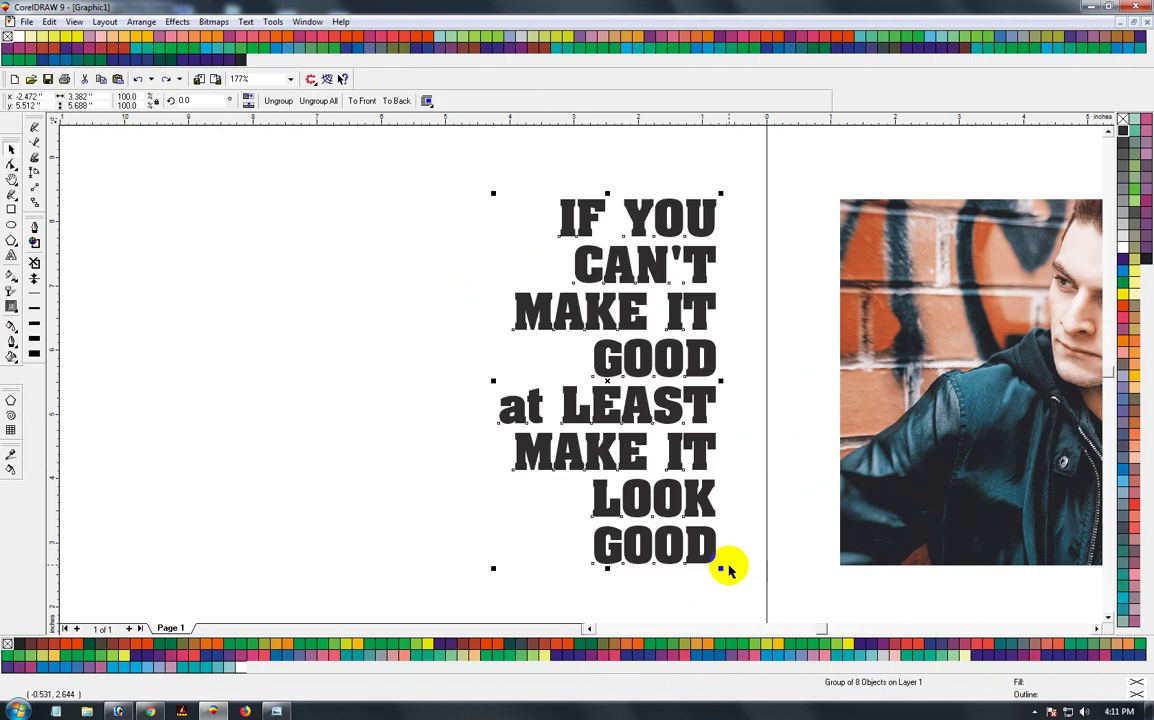
key(F3)
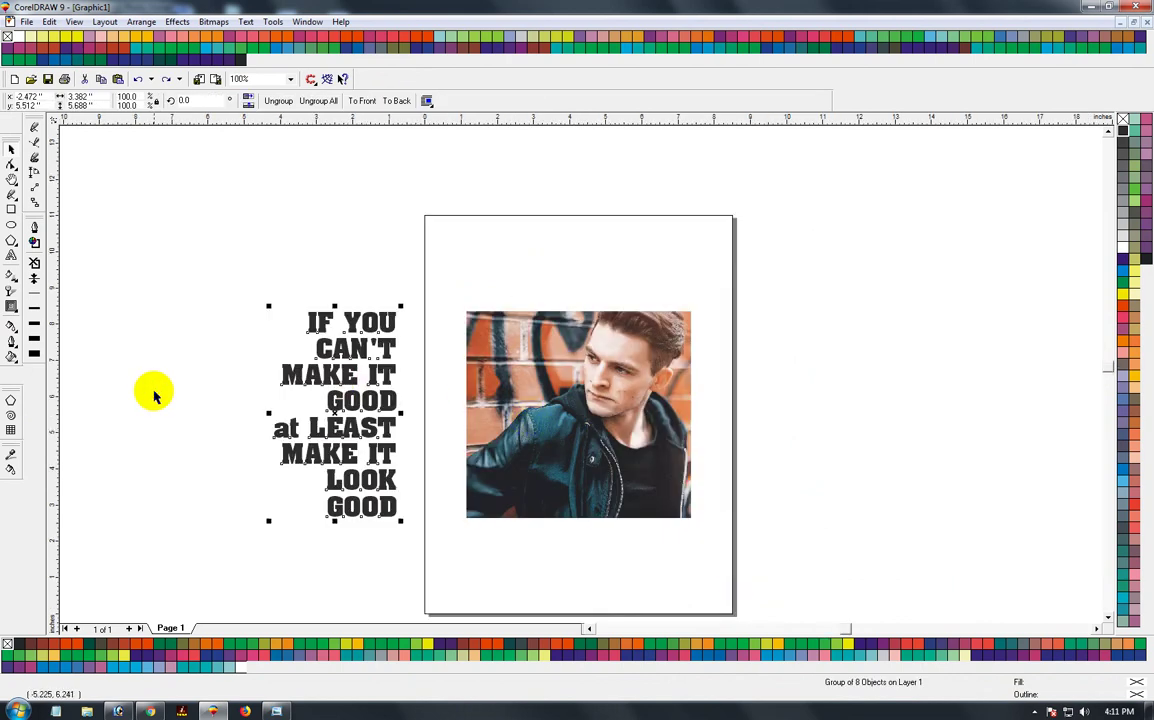
key(F2)
Make the quote text white, centre it on the photo, and shift it left
drag(196, 221, 773, 587)
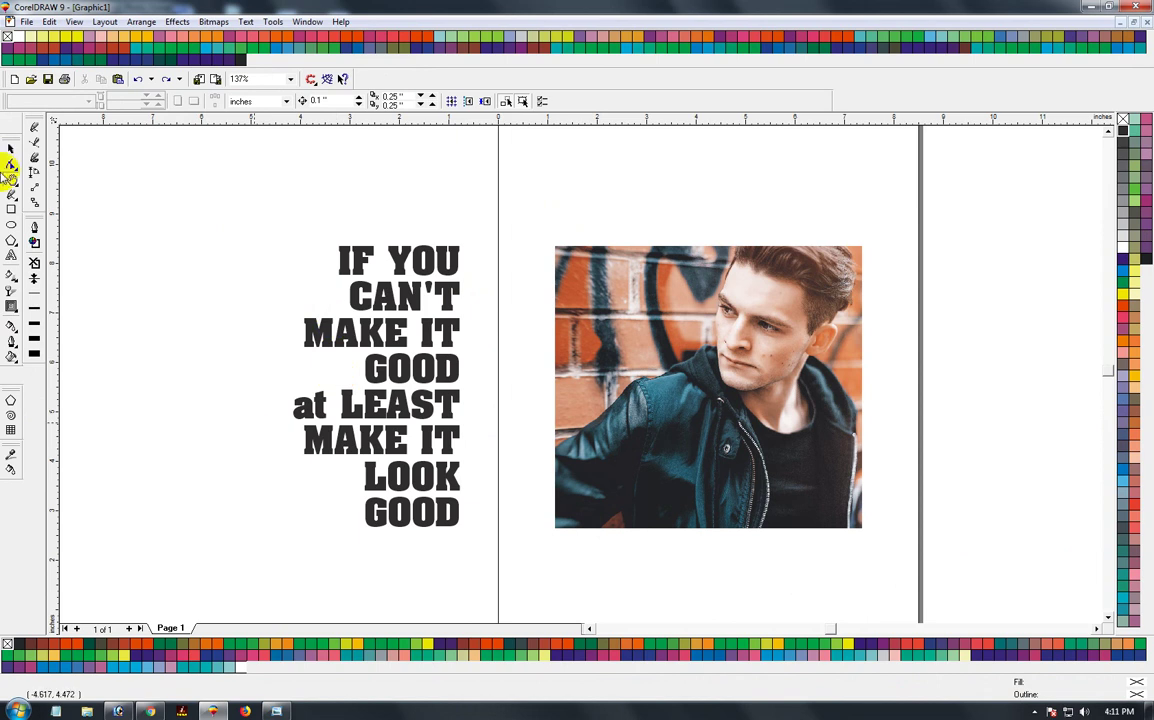
click(10, 148)
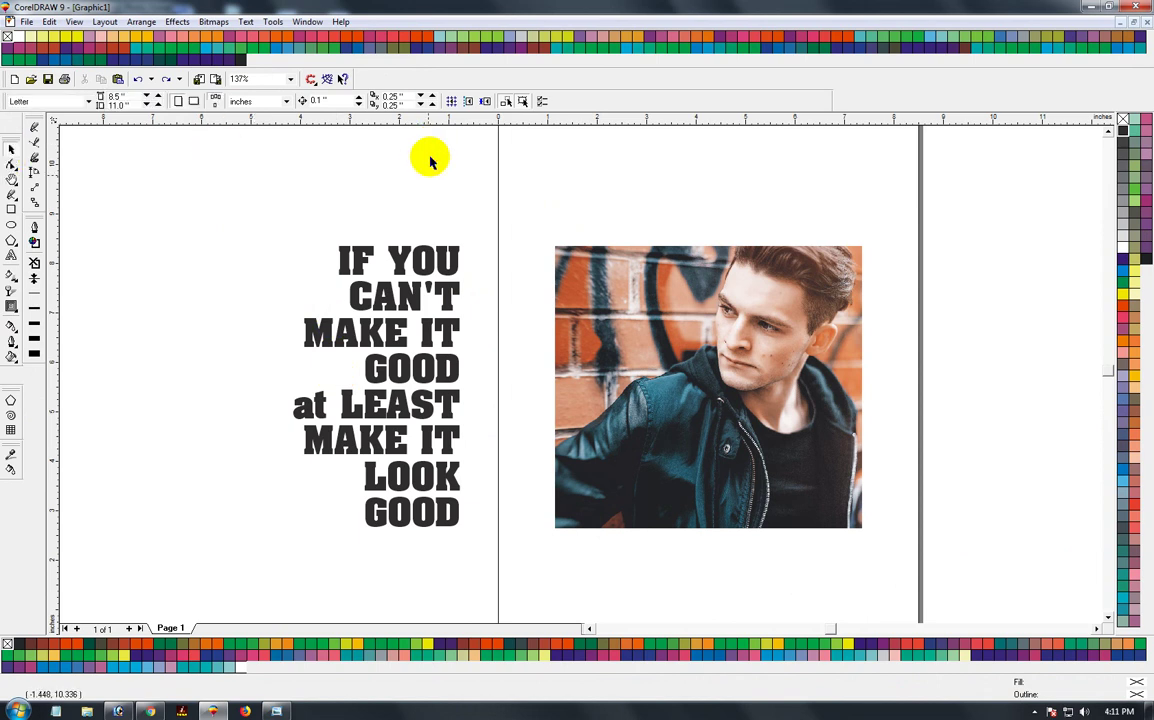
click(396, 264)
click(1121, 250)
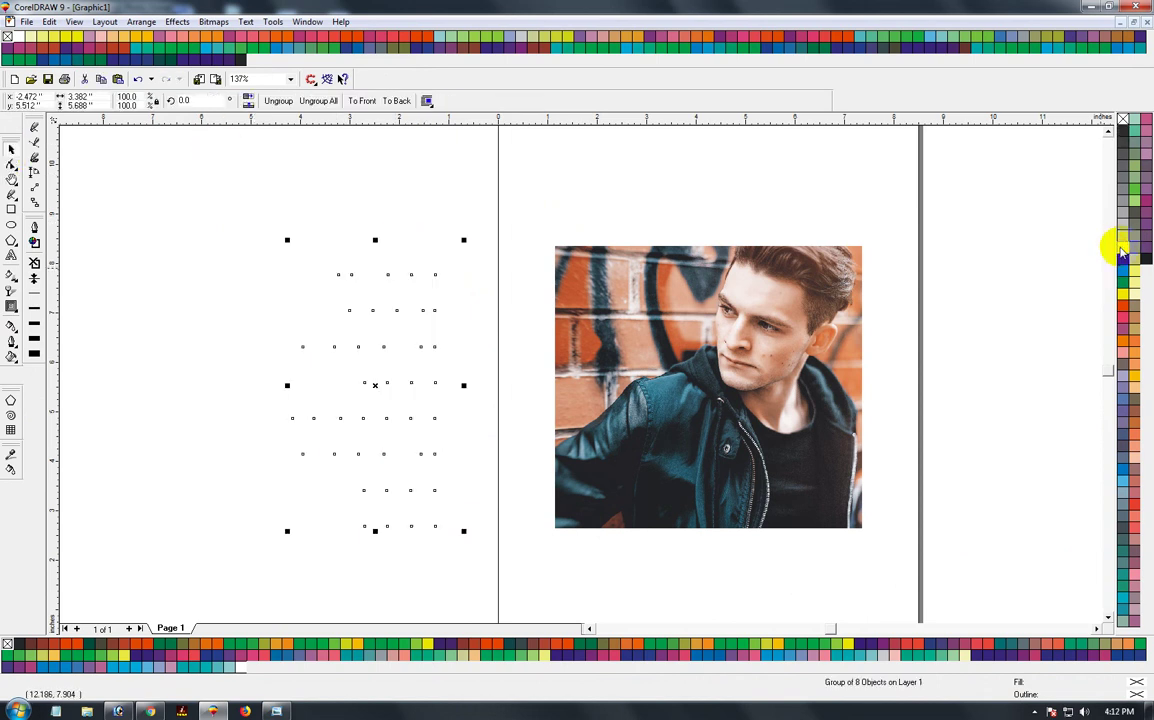
shift+click(747, 397)
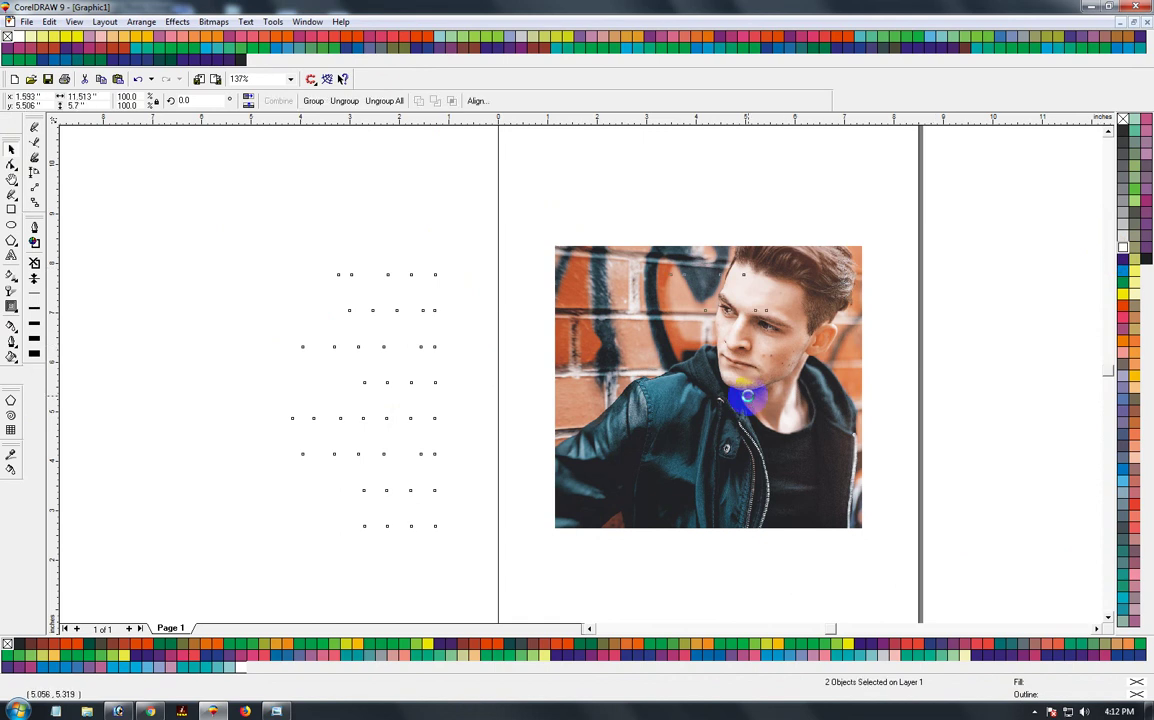
key(c)
key(e)
click(876, 404)
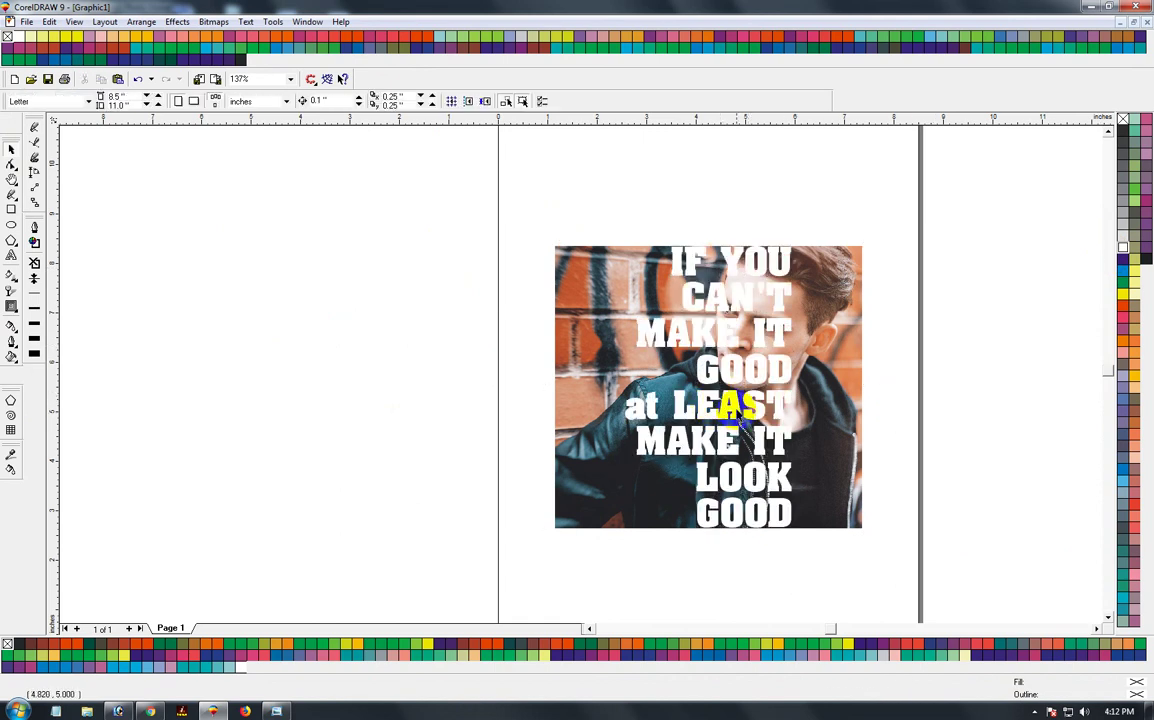
drag(738, 412, 708, 405)
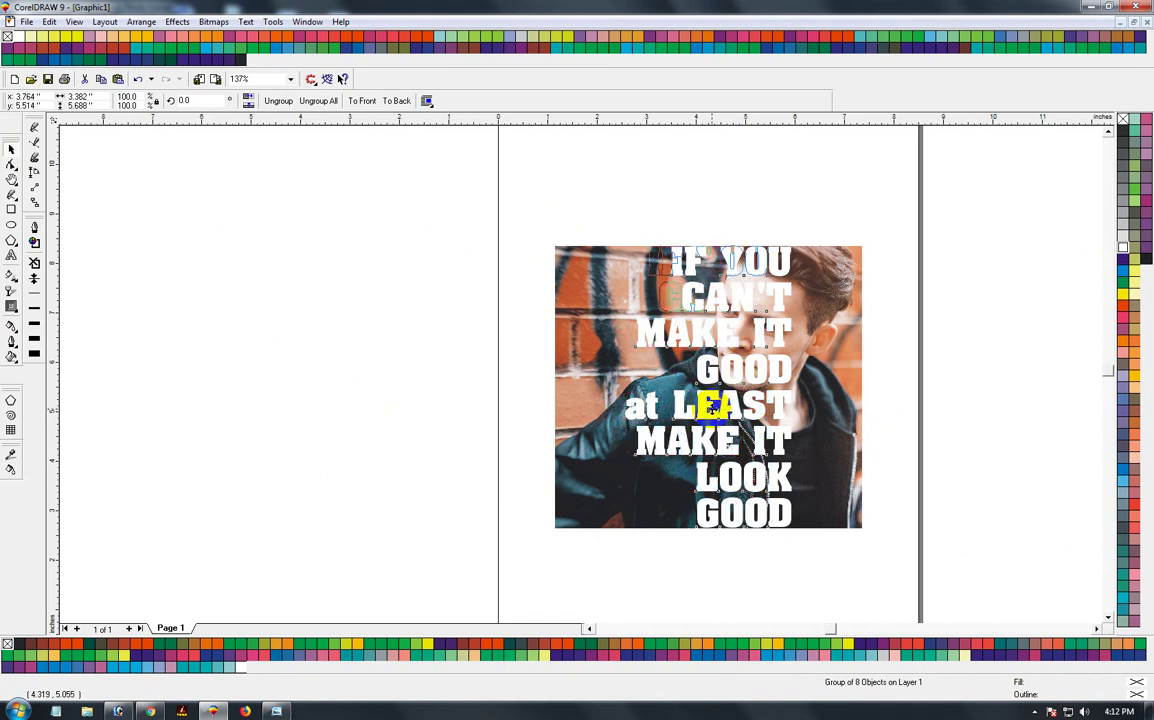
drag(708, 405, 598, 329)
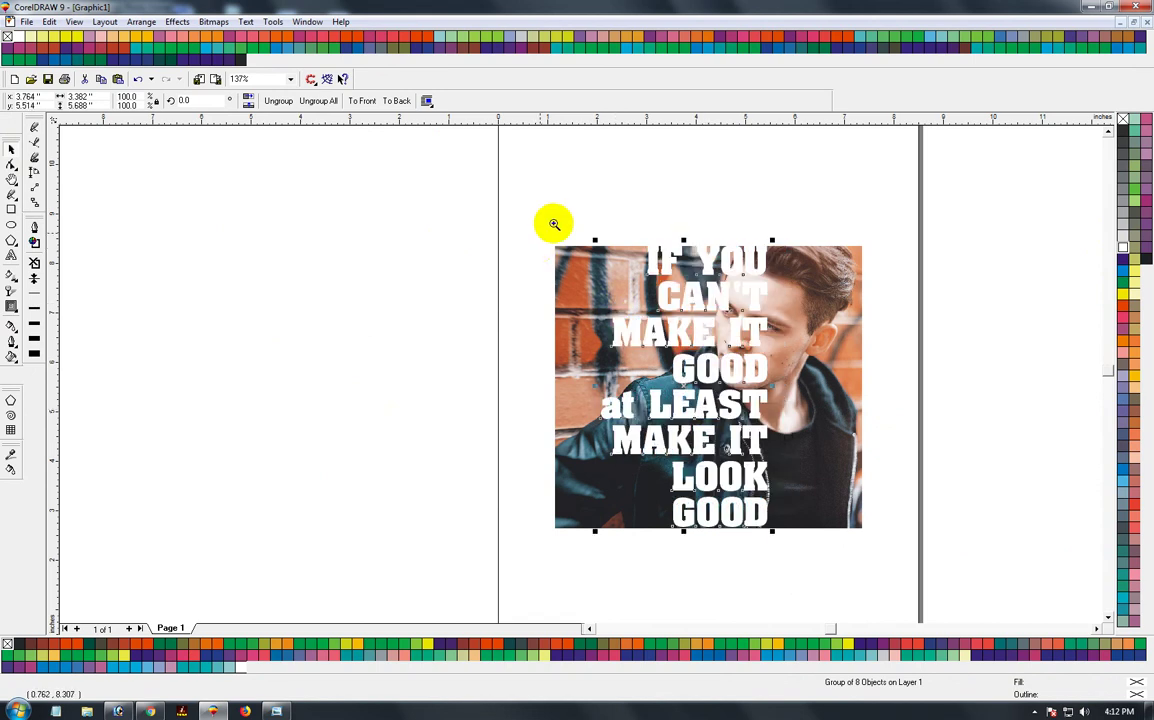
Nudge the text slightly further left, undo that, and select the photo alone
drag(554, 224, 912, 564)
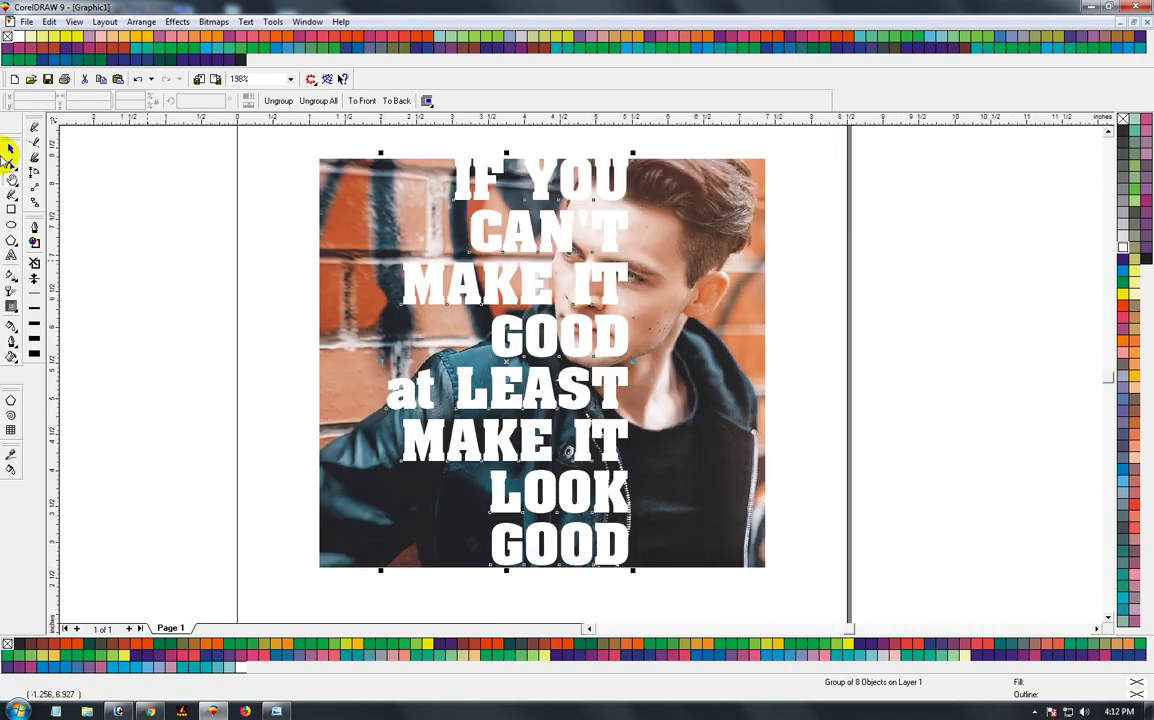
click(11, 148)
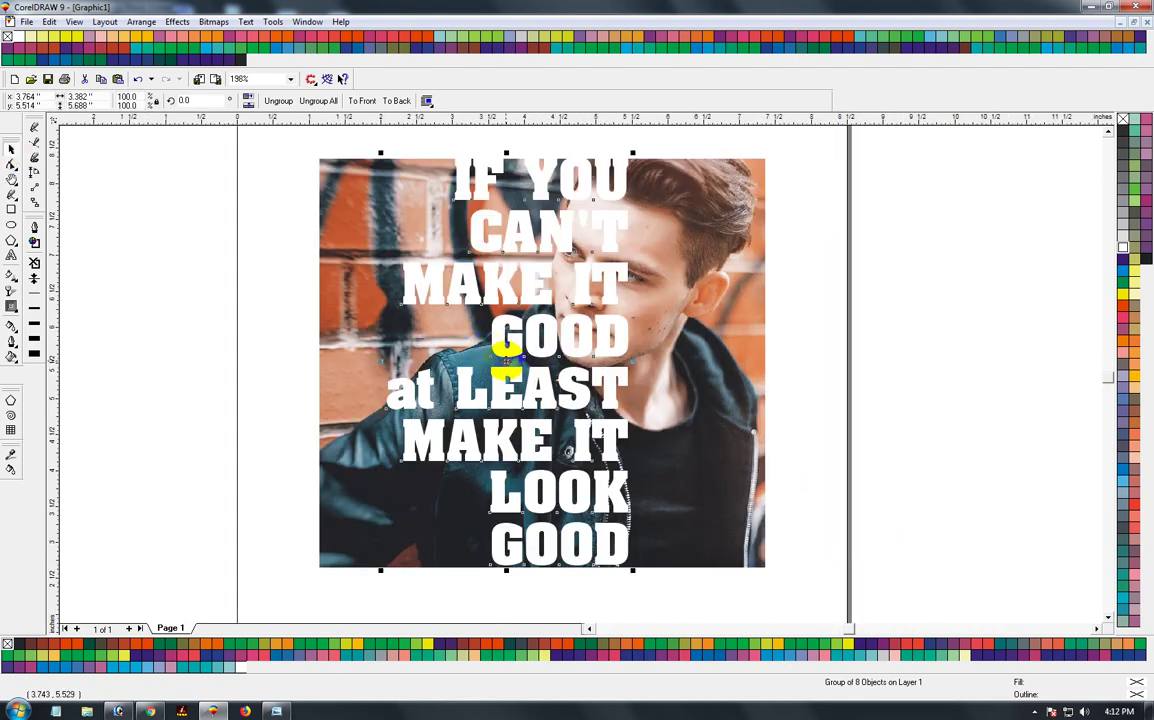
drag(506, 350, 487, 351)
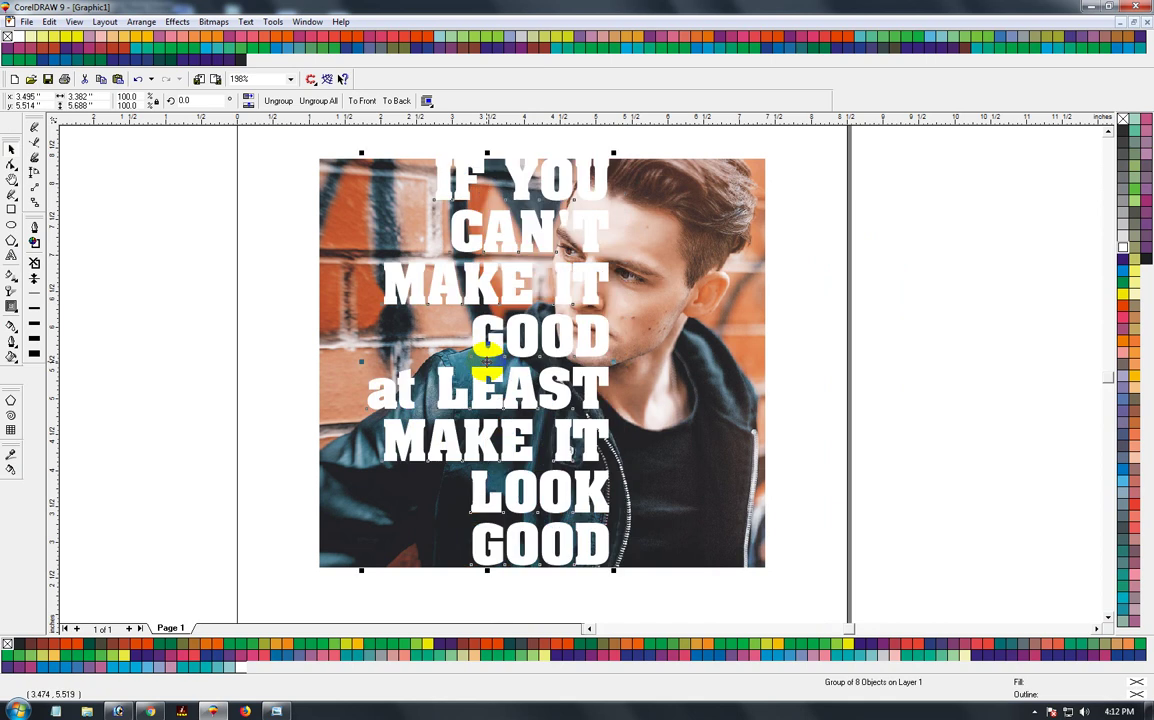
drag(487, 352, 468, 352)
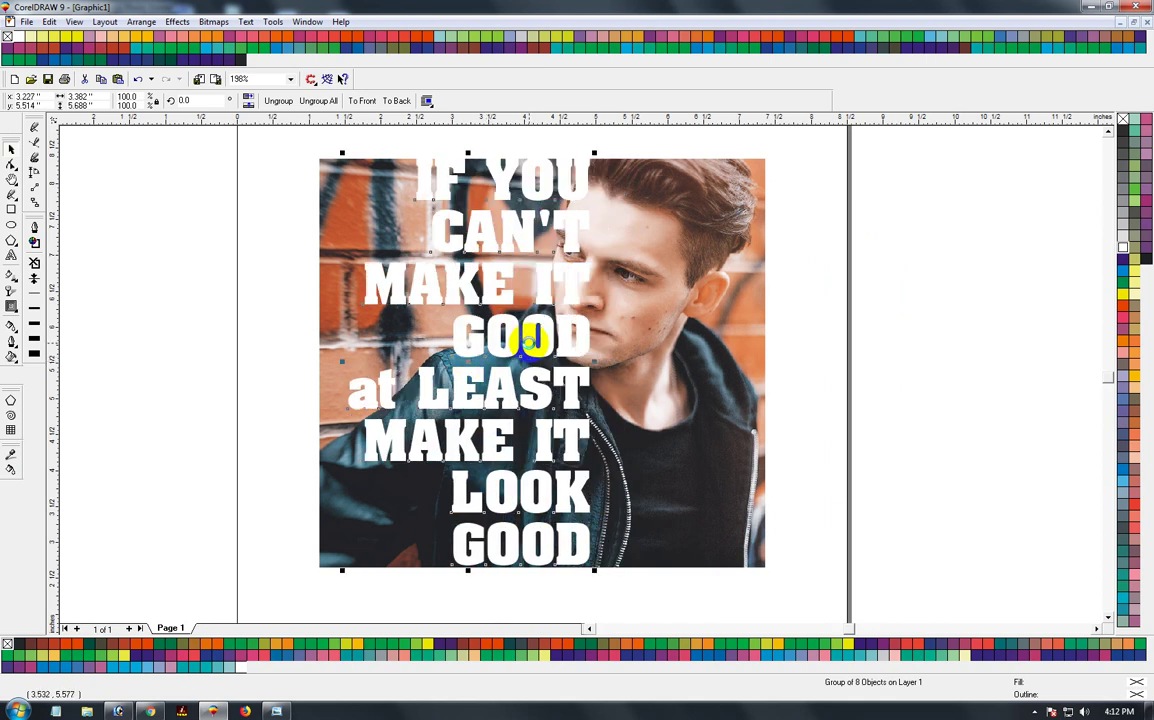
key(ctrl+z)
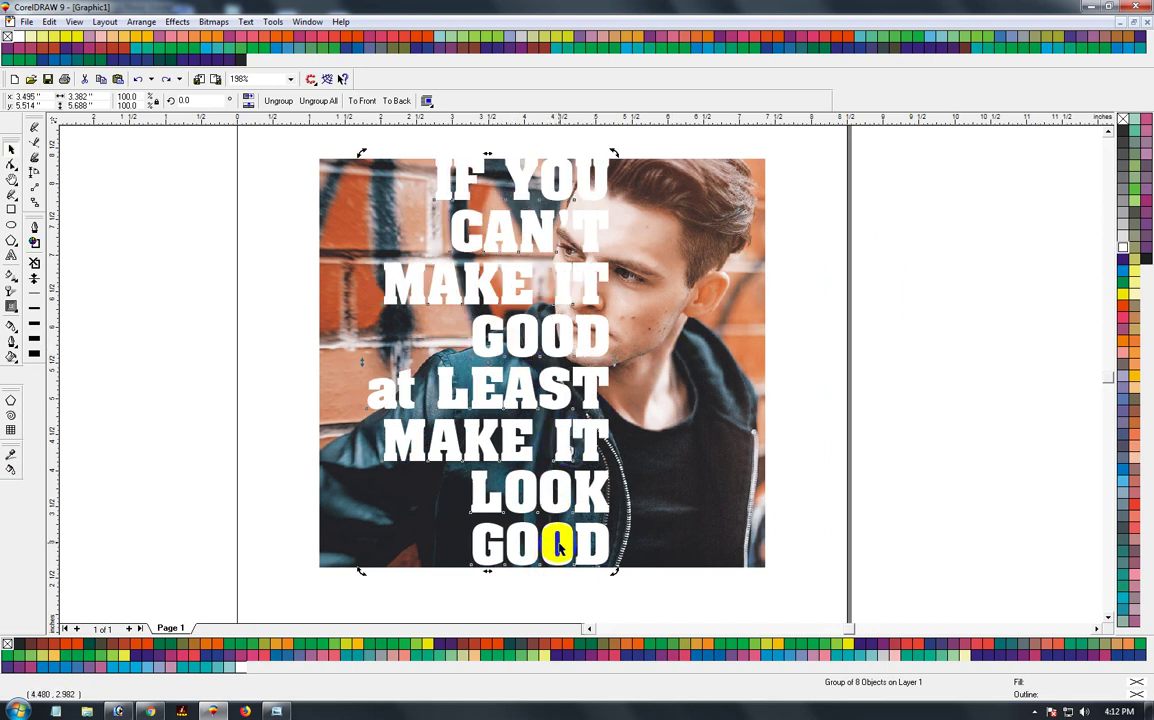
shift+click(638, 538)
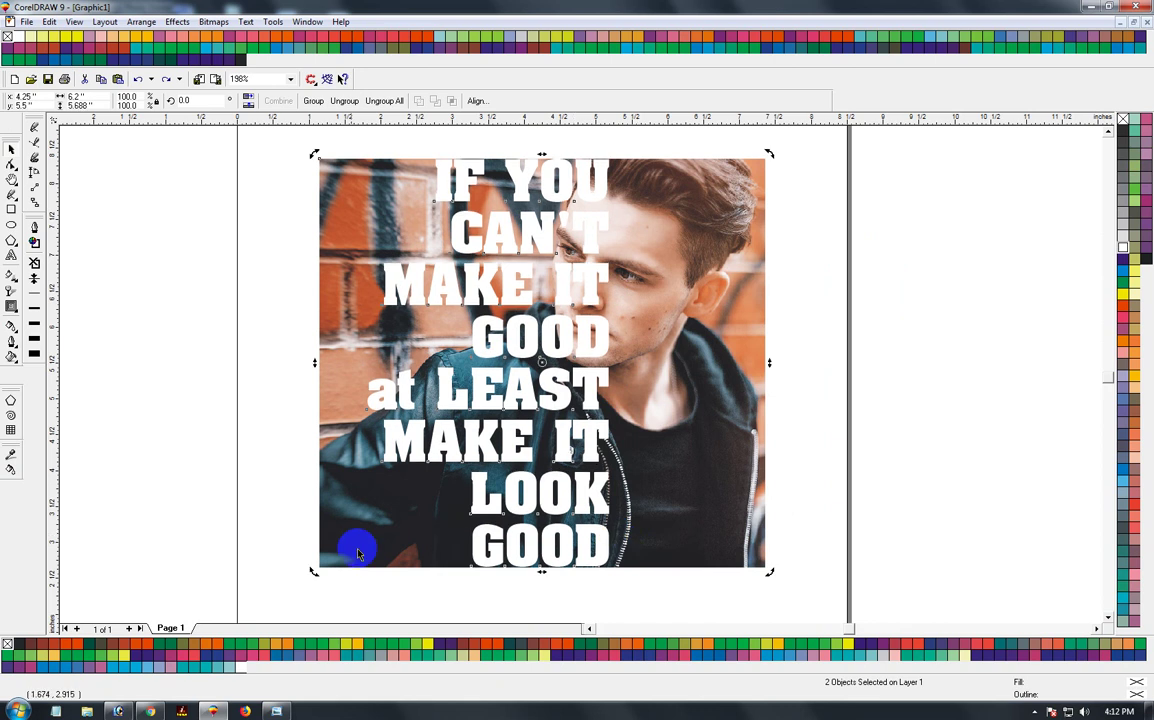
click(336, 574)
click(679, 435)
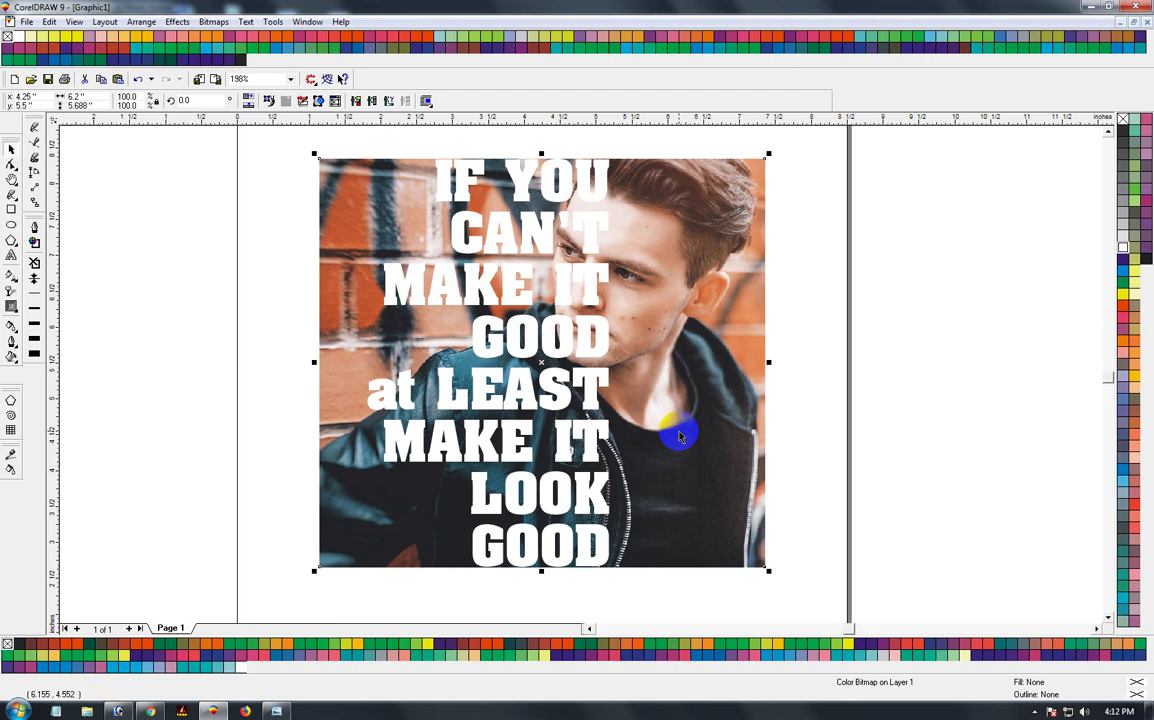
PowerClip the photo inside the quote text, then select the uncut photo on top
key(Escape)
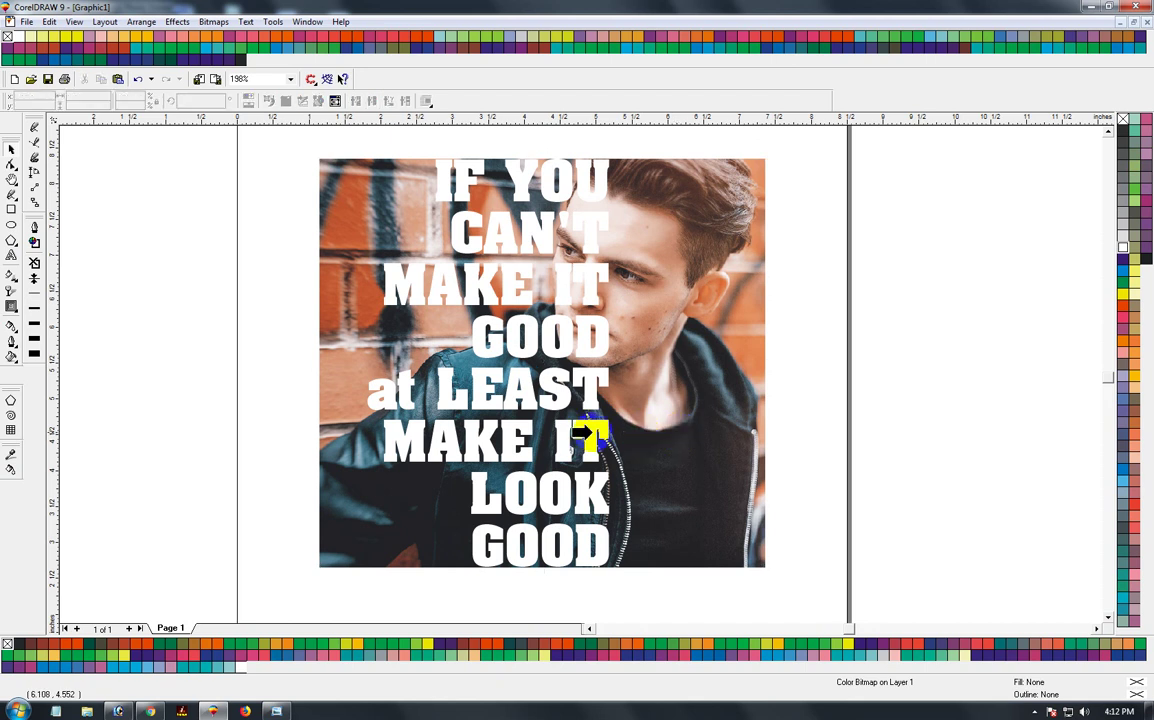
click(505, 397)
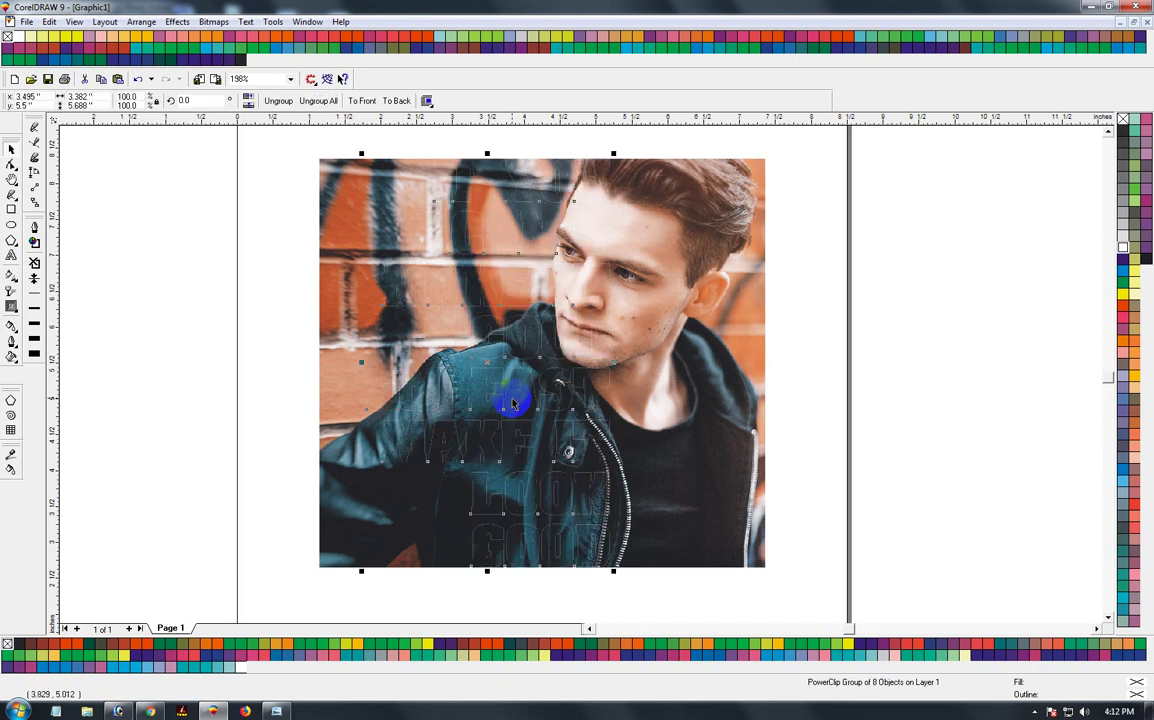
click(203, 419)
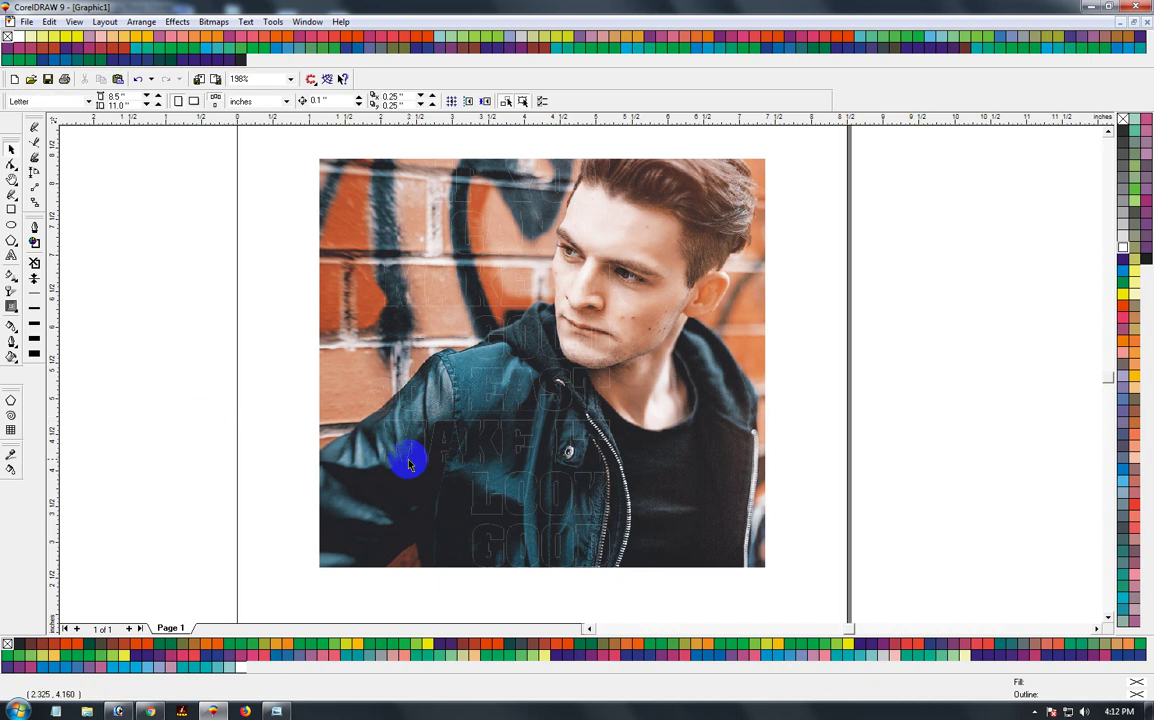
click(690, 425)
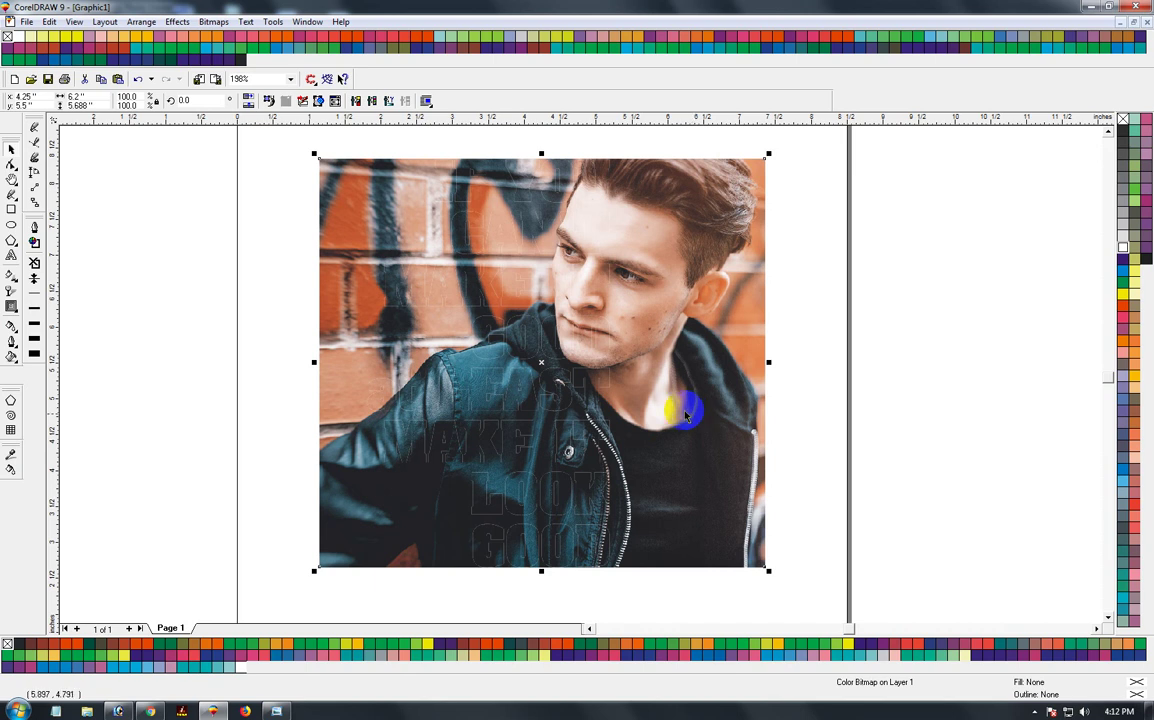
Pull the clipped text and photo copy apart to check, undo, and reselect the top photo
drag(693, 415, 455, 410)
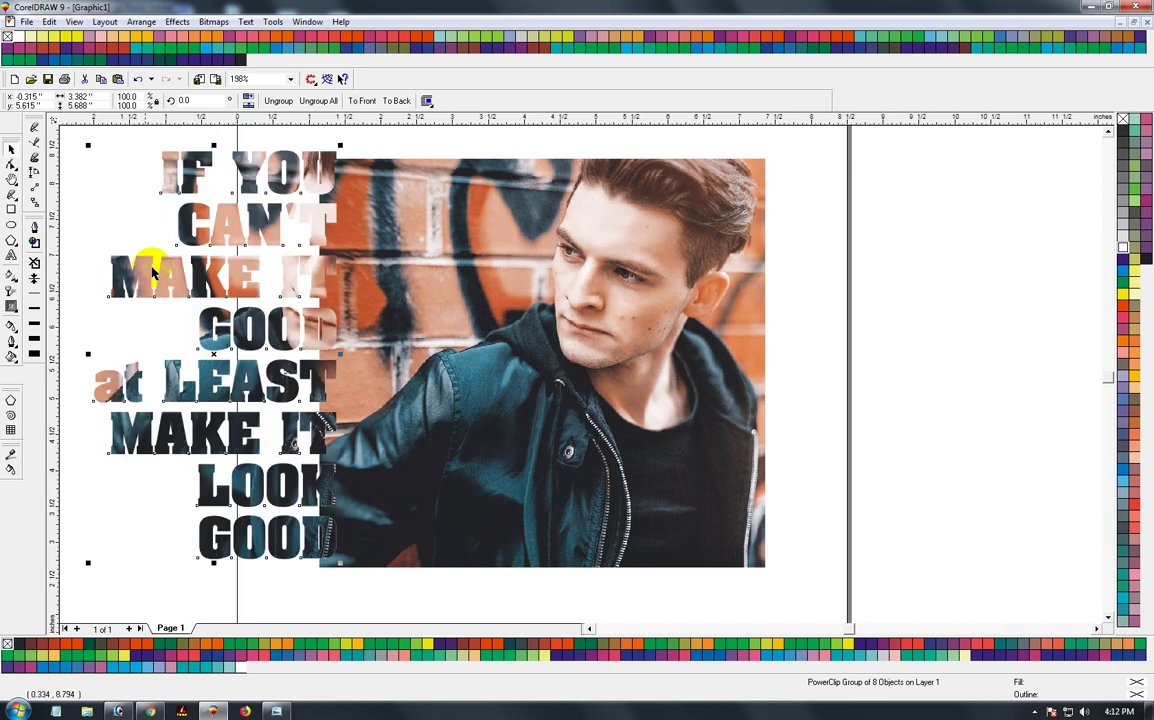
key(ctrl+v)
drag(845, 363, 911, 366)
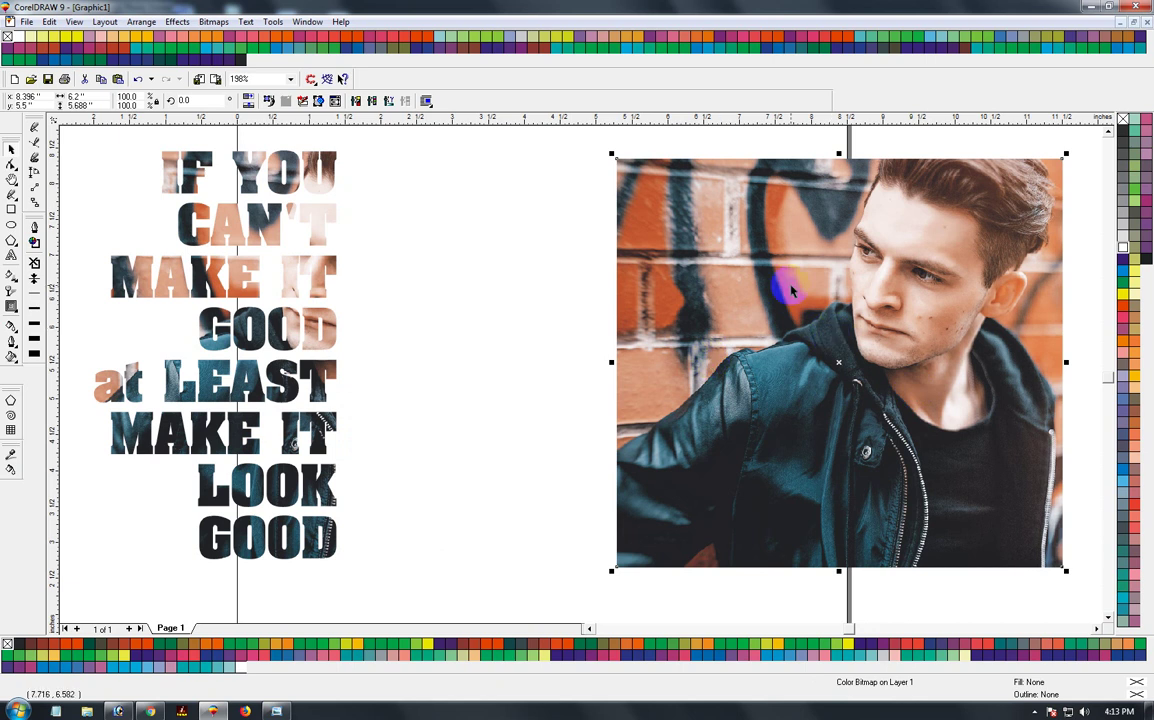
key(ctrl+z)
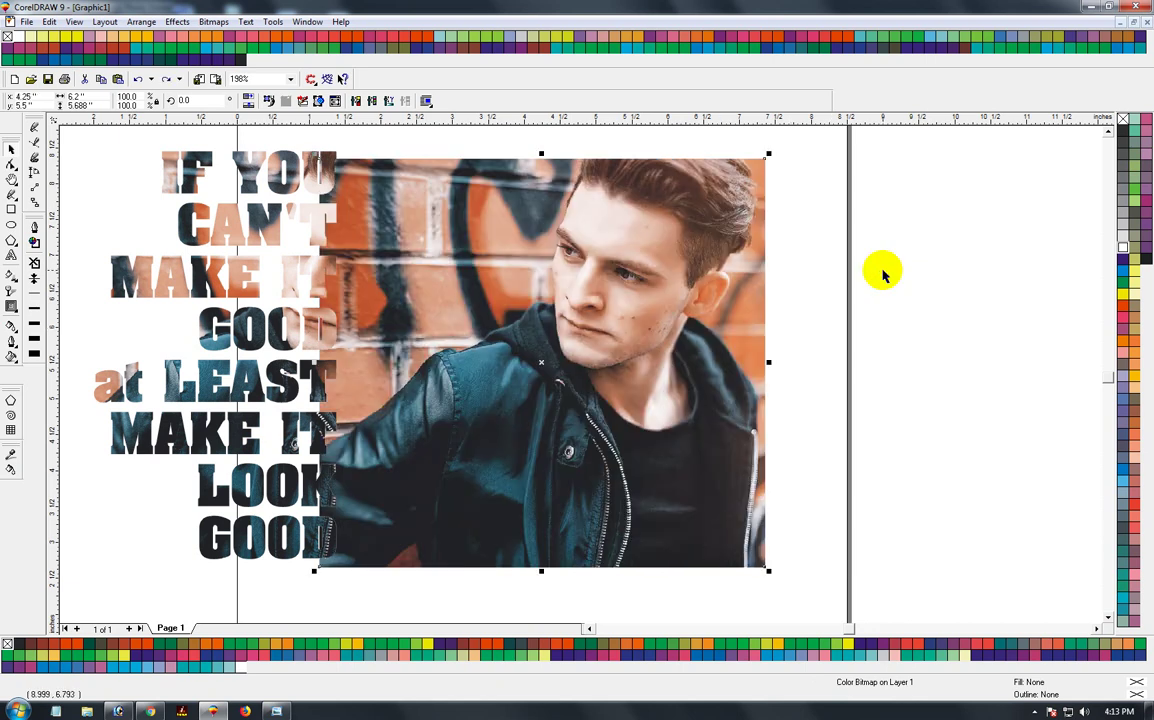
key(ctrl+z)
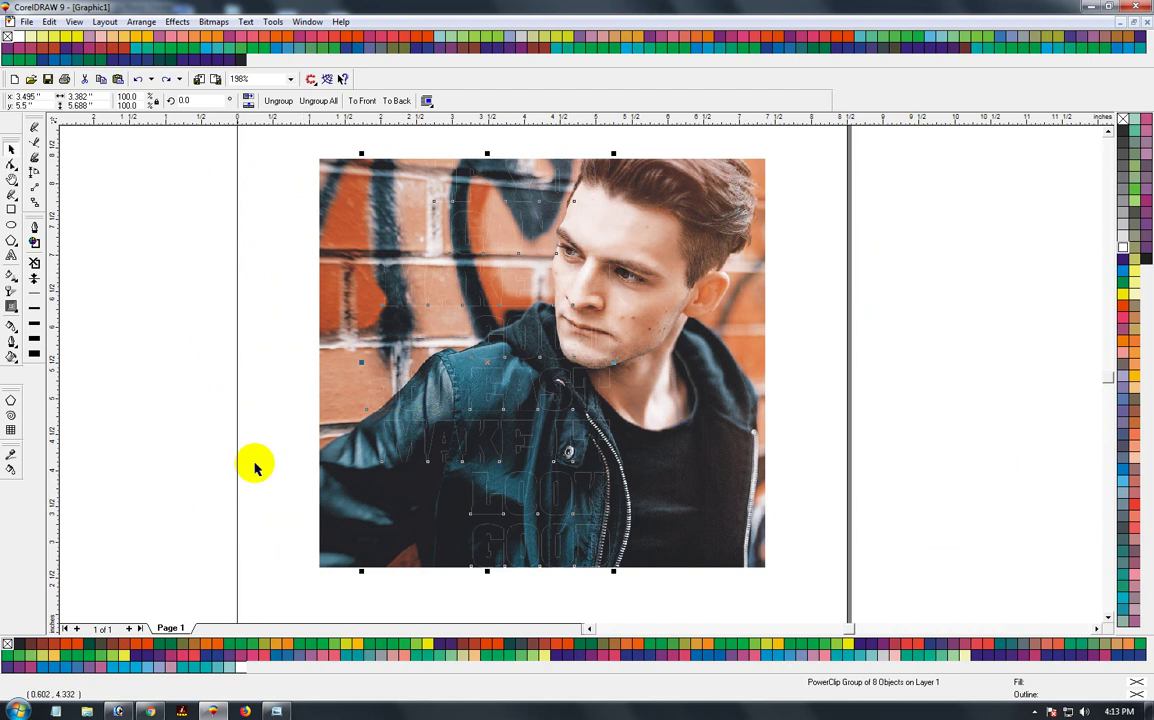
click(187, 438)
click(678, 489)
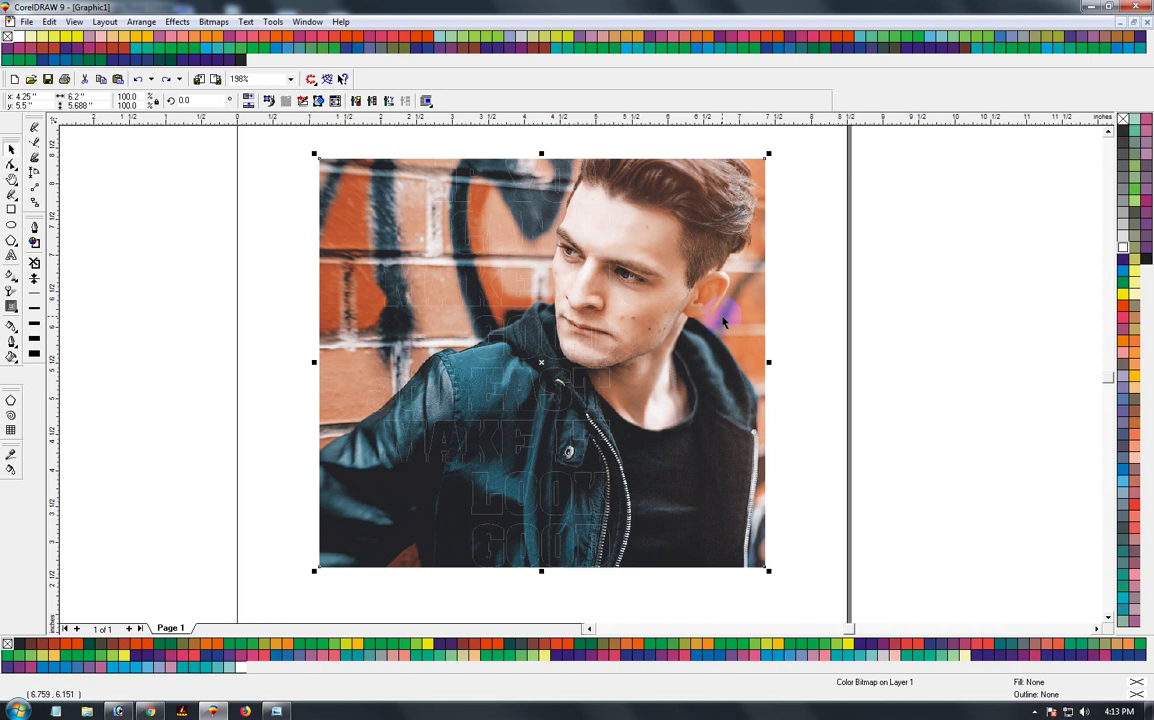
Drag the top photo's left nodes to its centre, cropping it to the right half
key(F10)
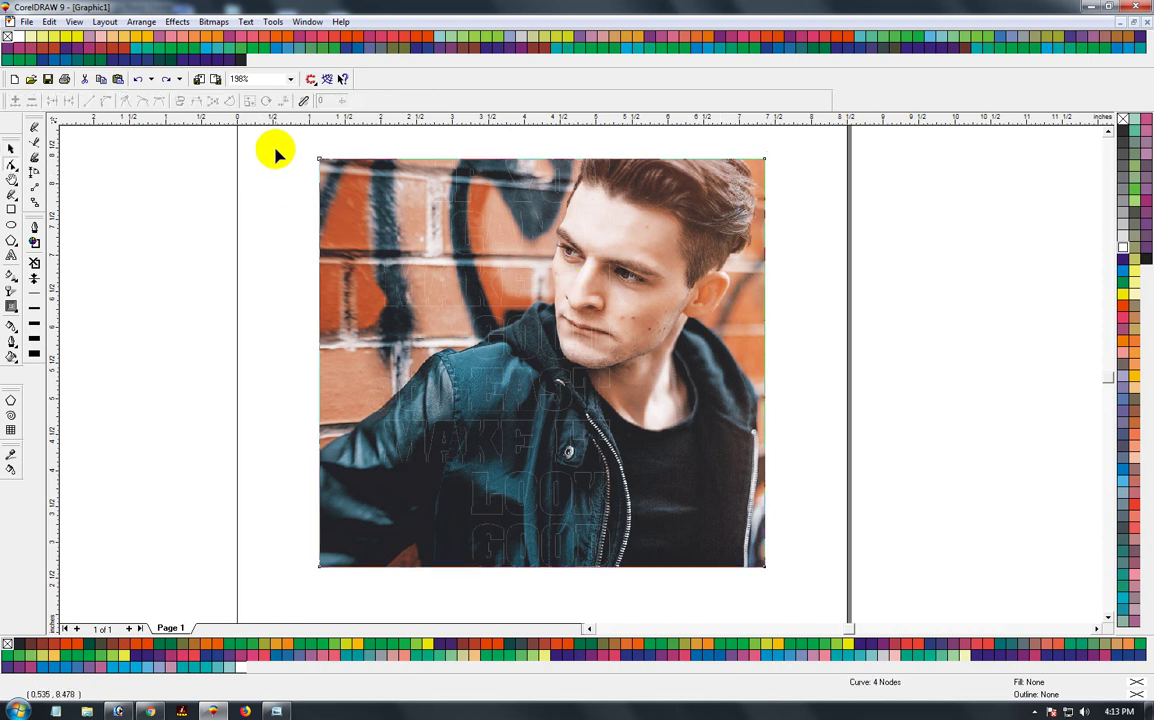
drag(276, 145, 343, 581)
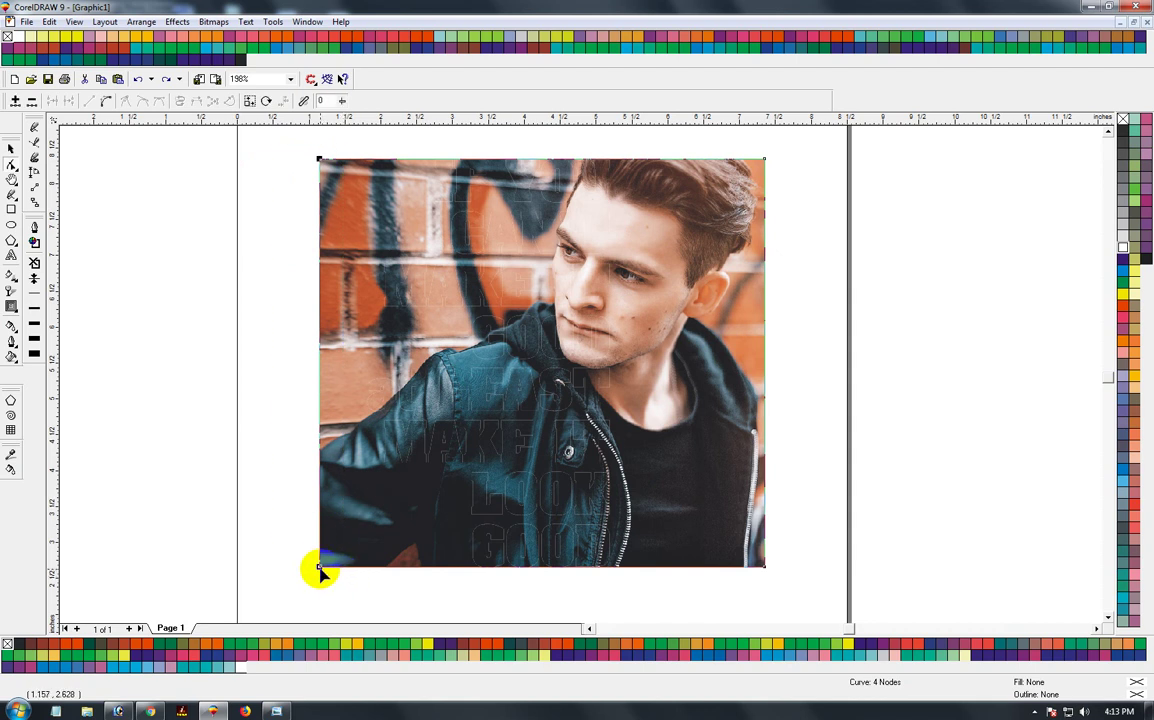
drag(319, 569, 611, 562)
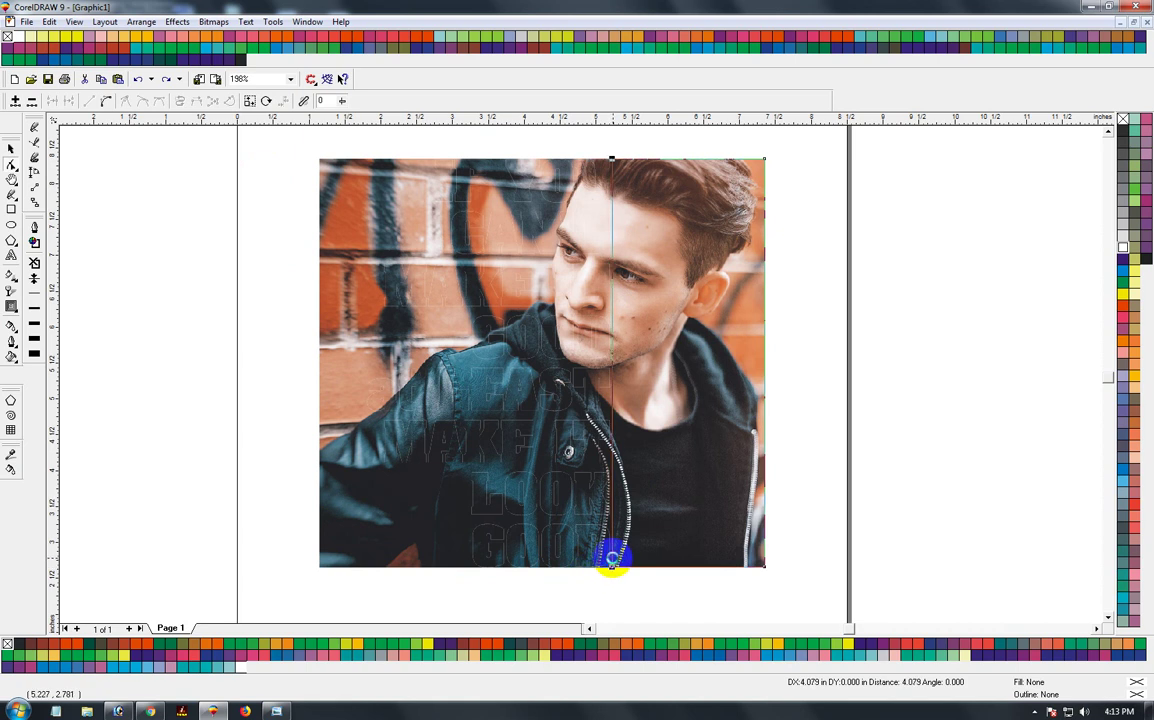
drag(611, 562, 611, 566)
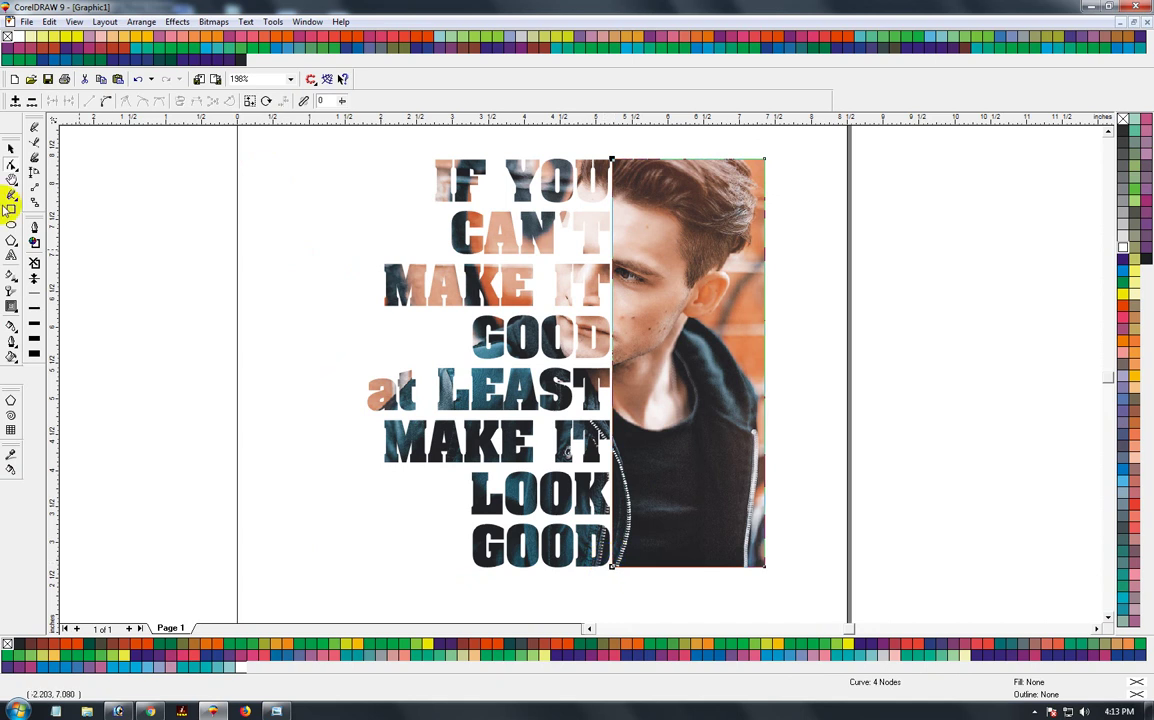
Group the photo-filled quote with the half photo and draw a rectangle framing both
click(11, 148)
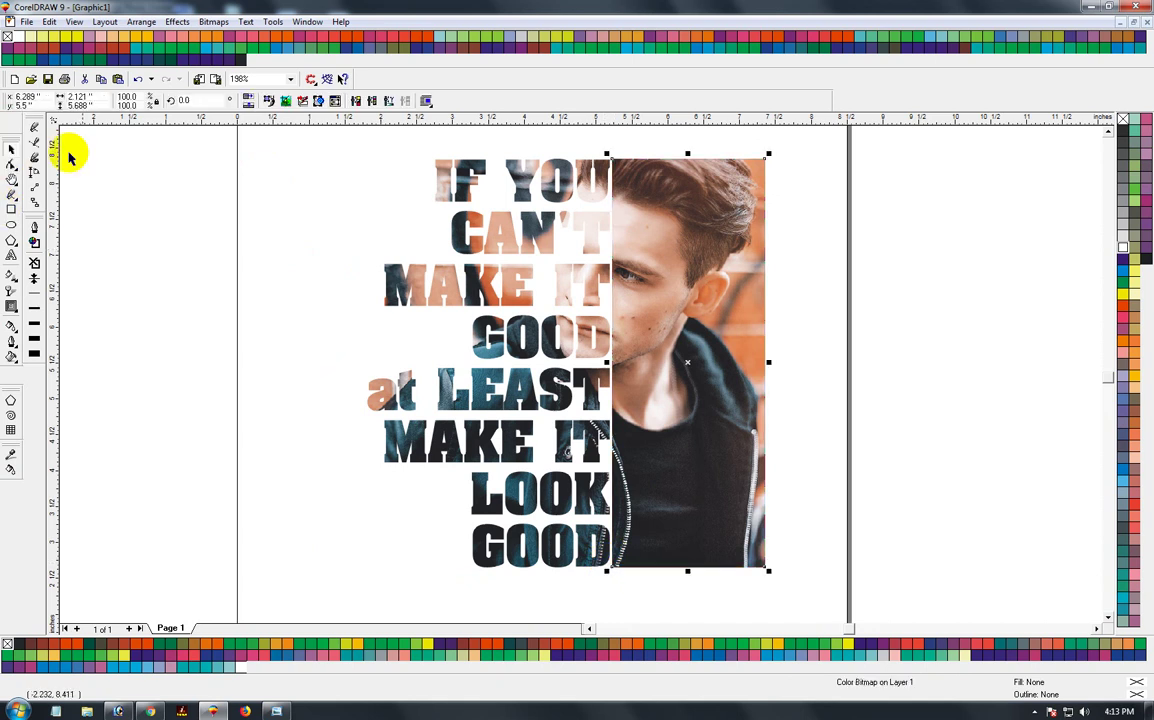
click(264, 220)
drag(237, 140, 797, 592)
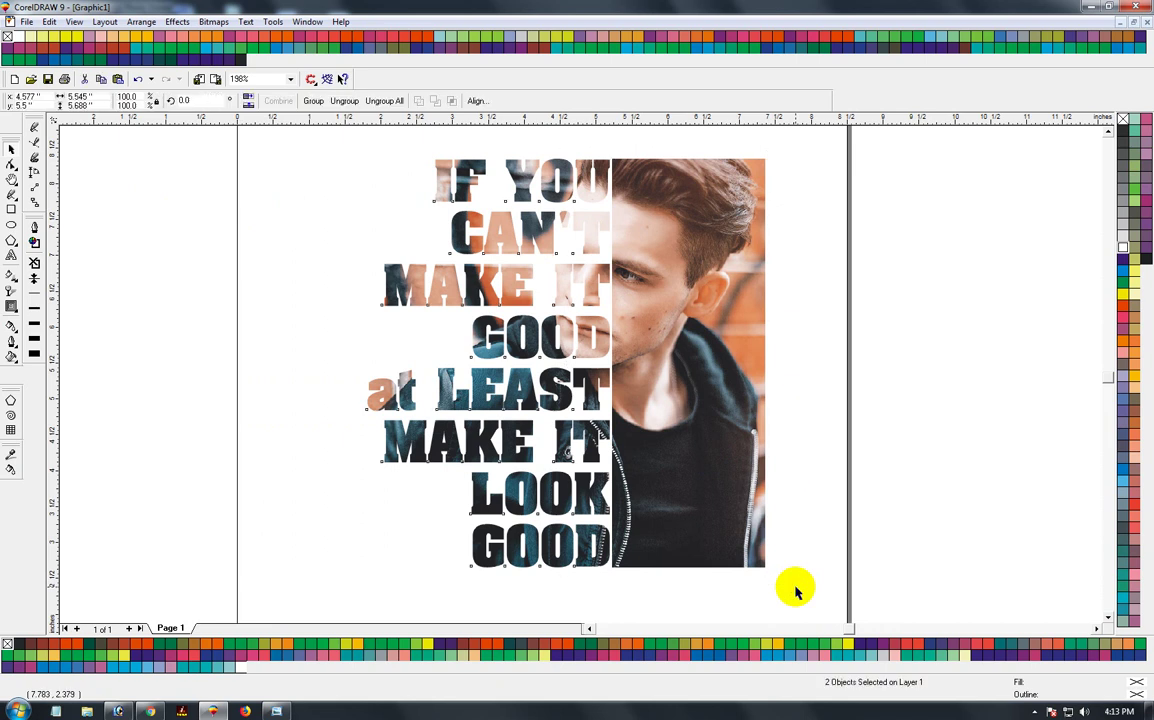
key(ctrl+g)
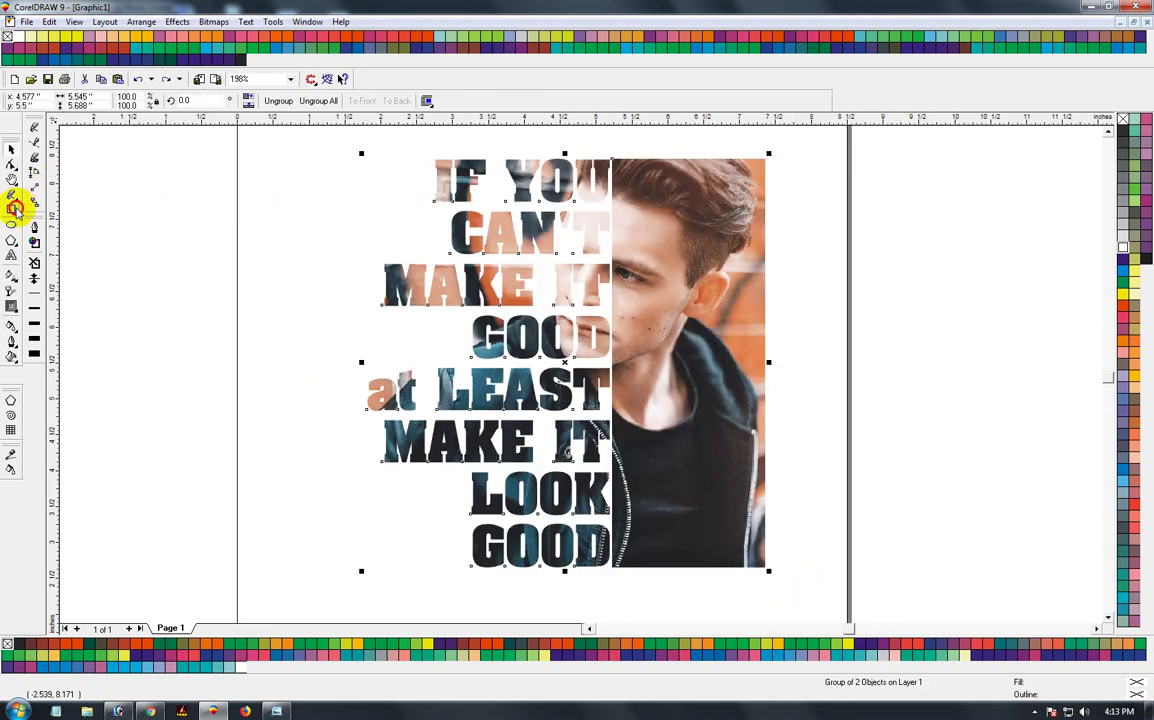
click(15, 208)
drag(311, 150, 790, 585)
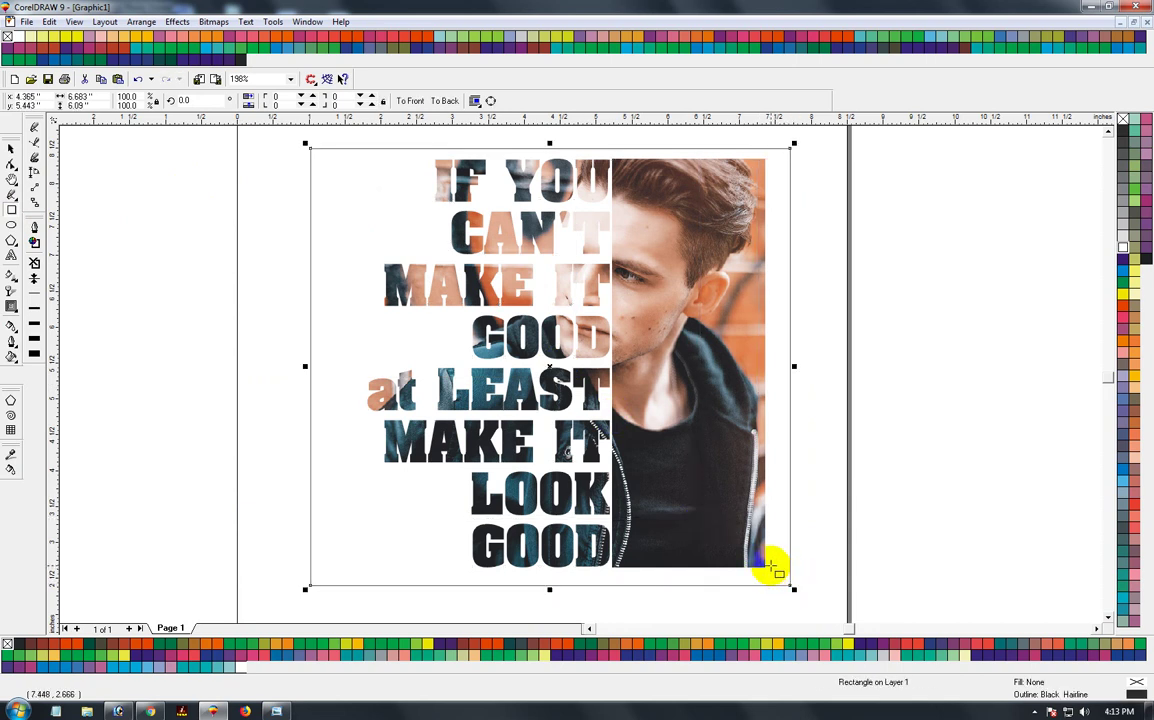
Try blue, green, yellow and brown fills on the frame, settle on white, then deselect
click(1121, 264)
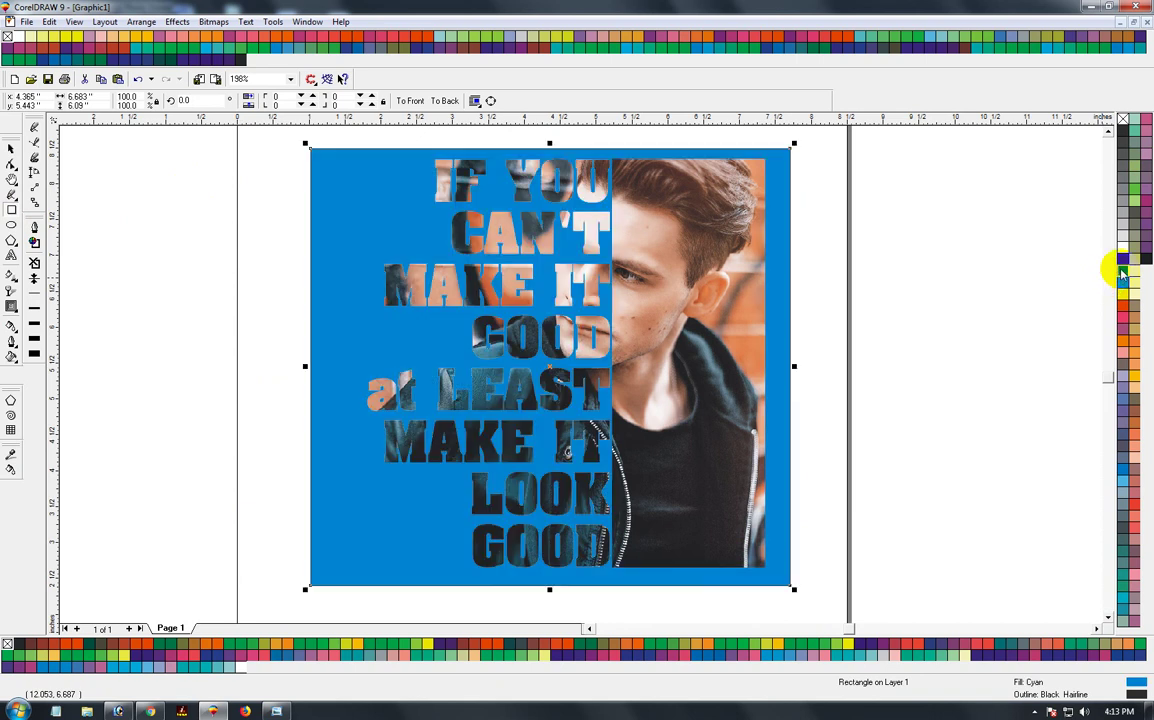
click(1121, 258)
click(1122, 287)
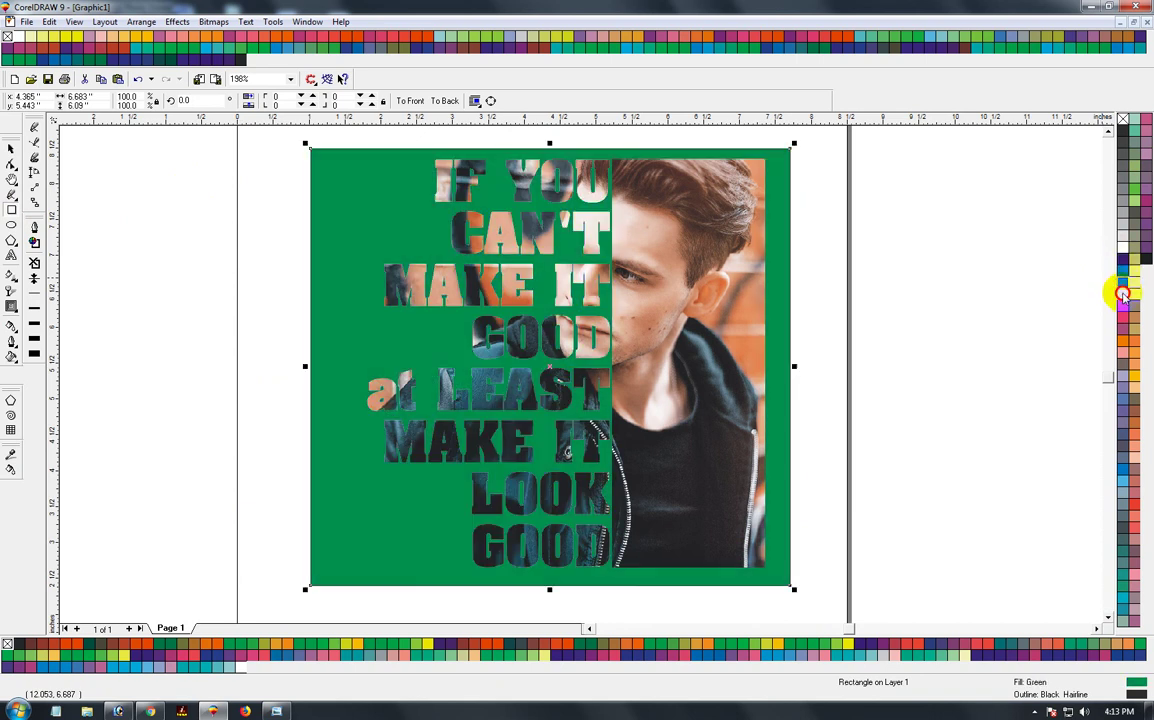
click(1123, 297)
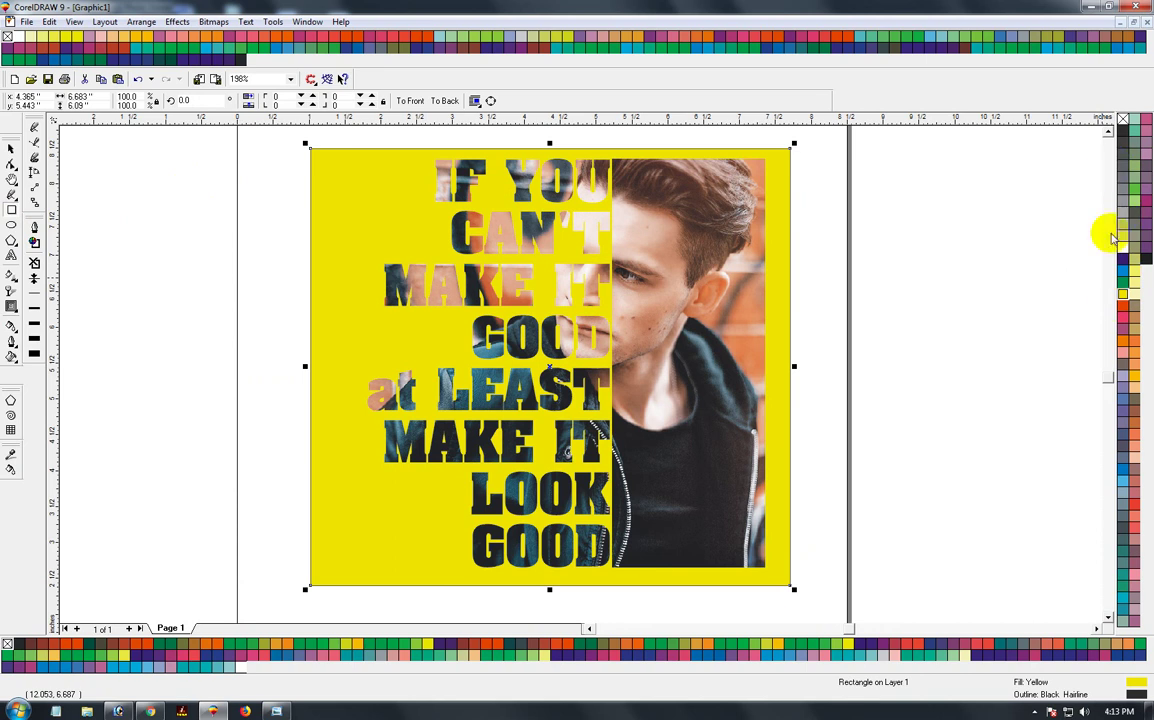
click(1123, 130)
click(1124, 300)
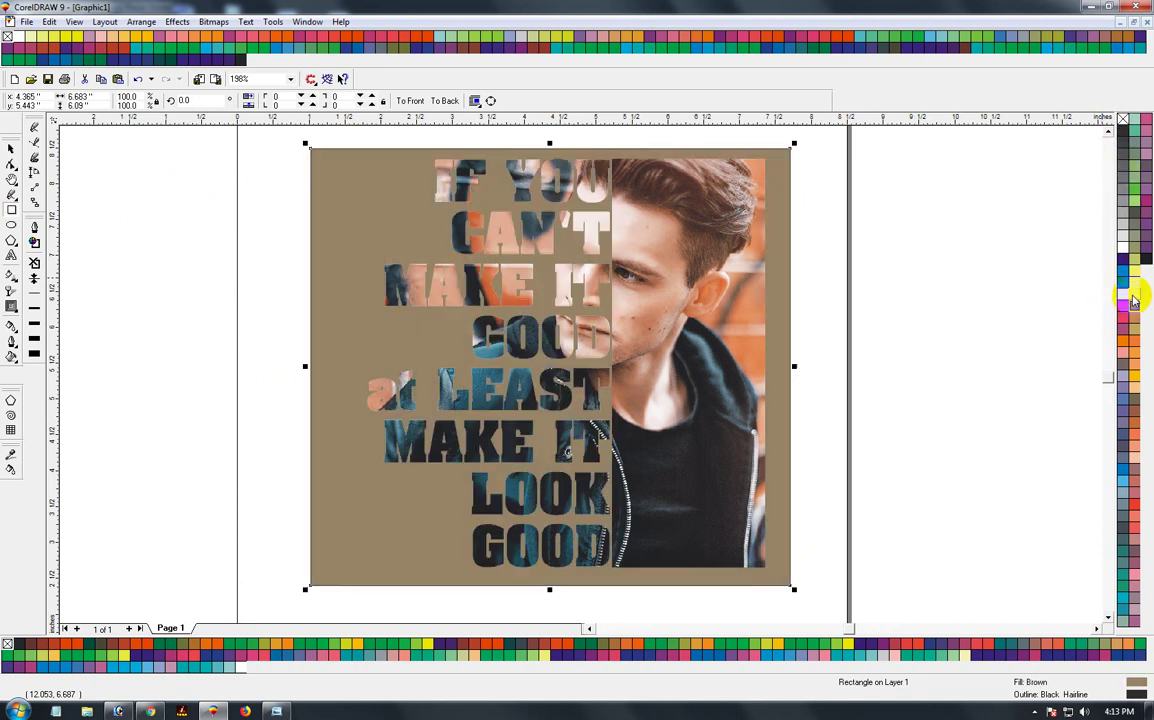
click(1123, 260)
click(1122, 250)
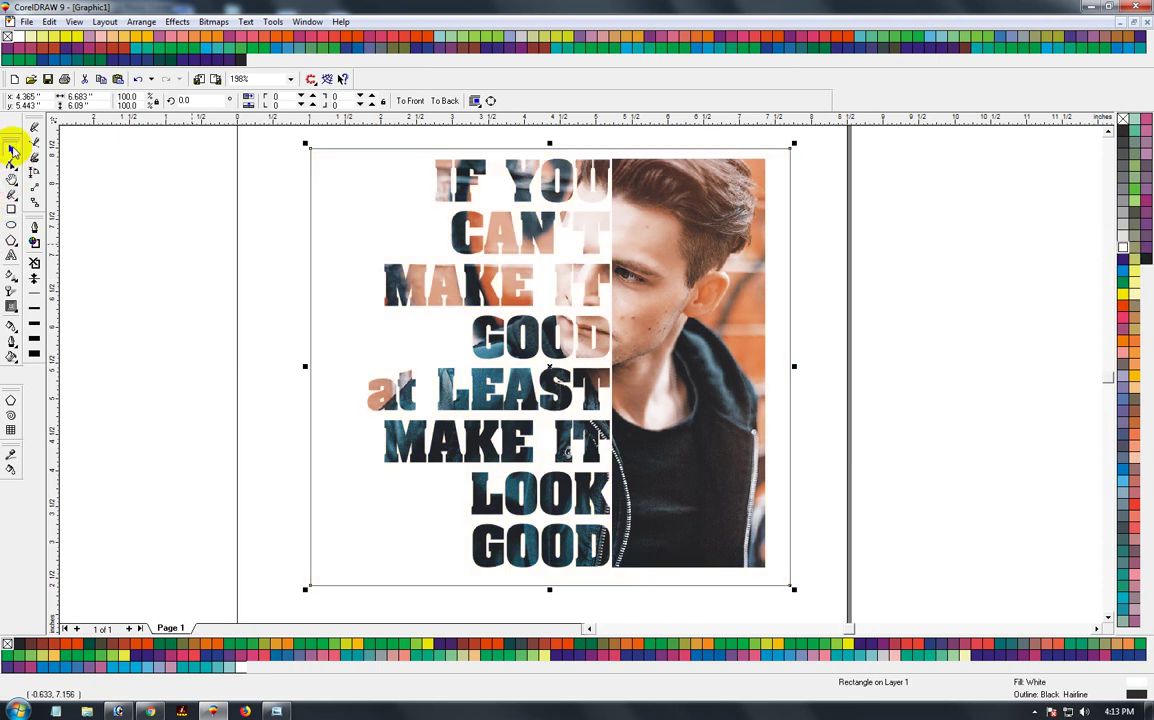
click(228, 150)
Check the top of the quote up close, frame the whole poster, then preview it full screen
drag(329, 150, 515, 335)
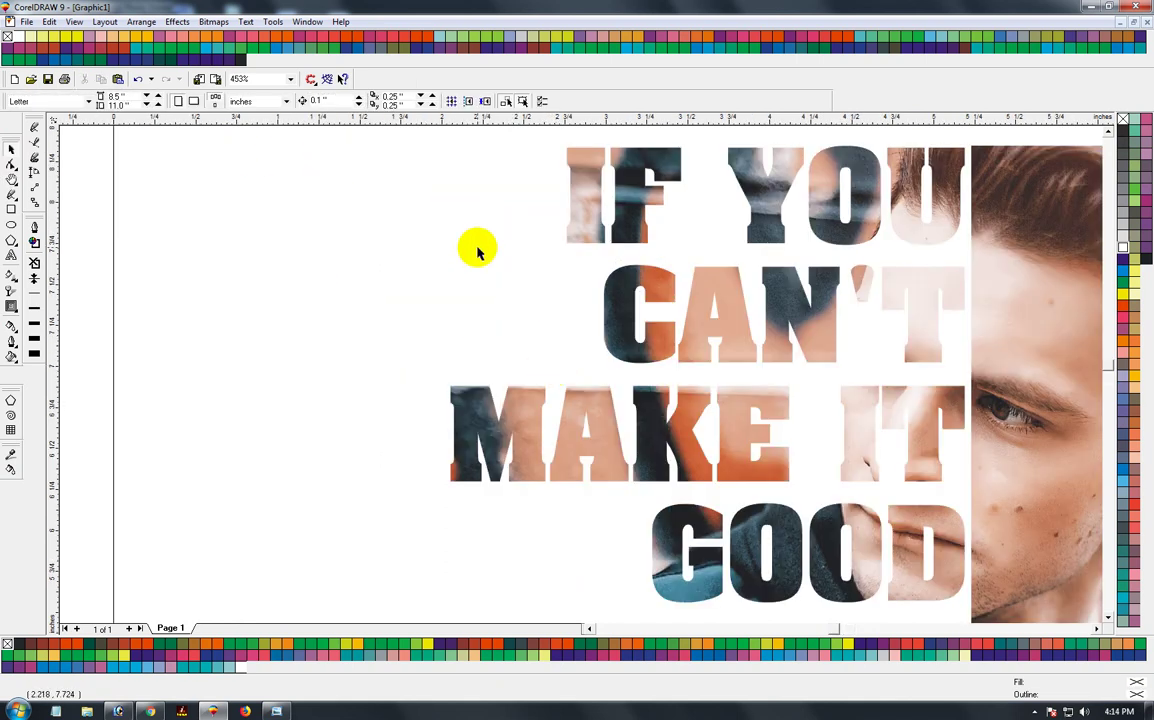
key(F3)
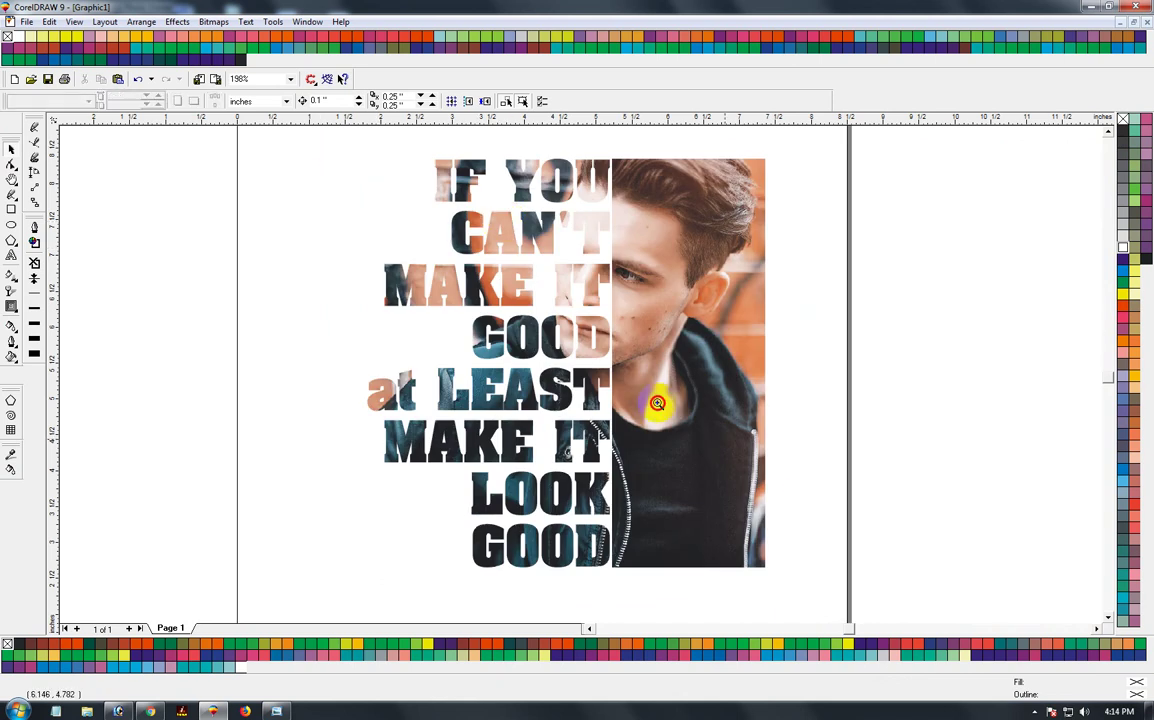
drag(335, 147, 795, 586)
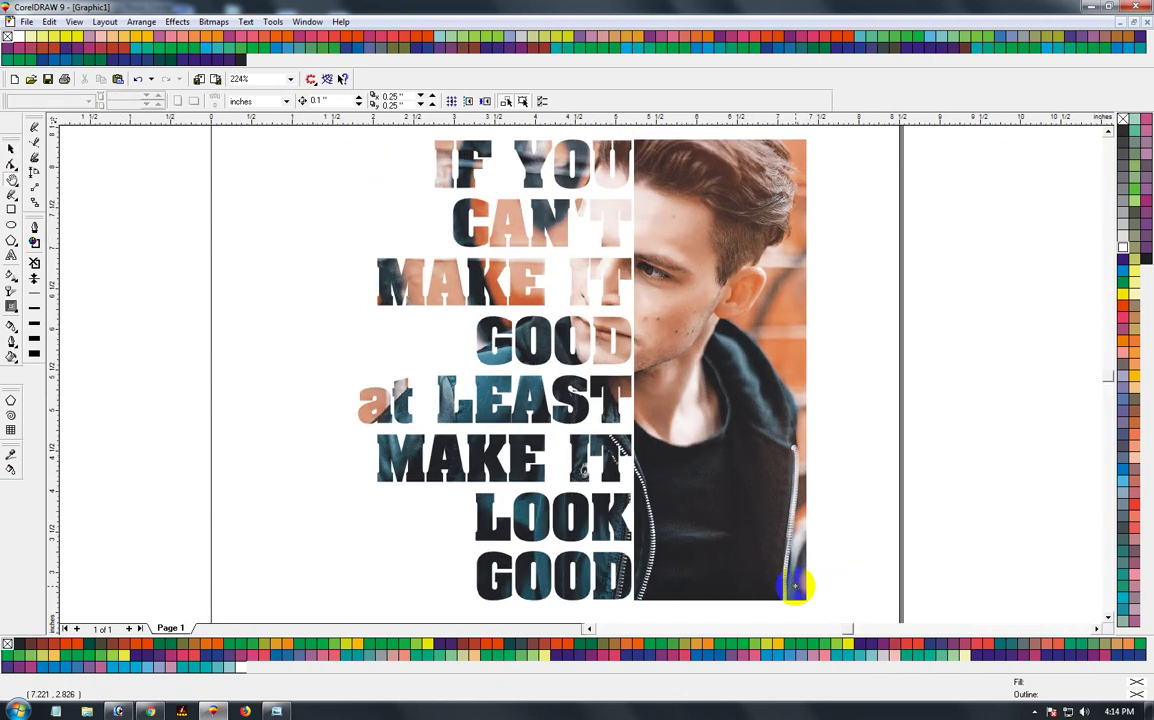
key(F9)
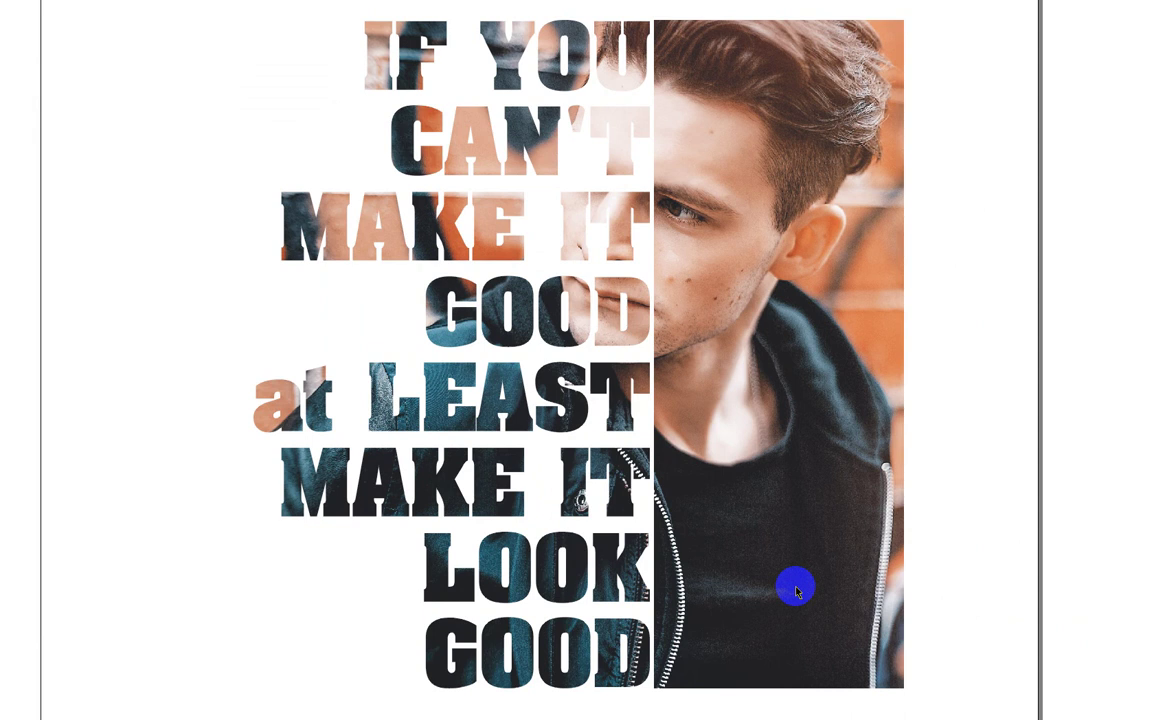